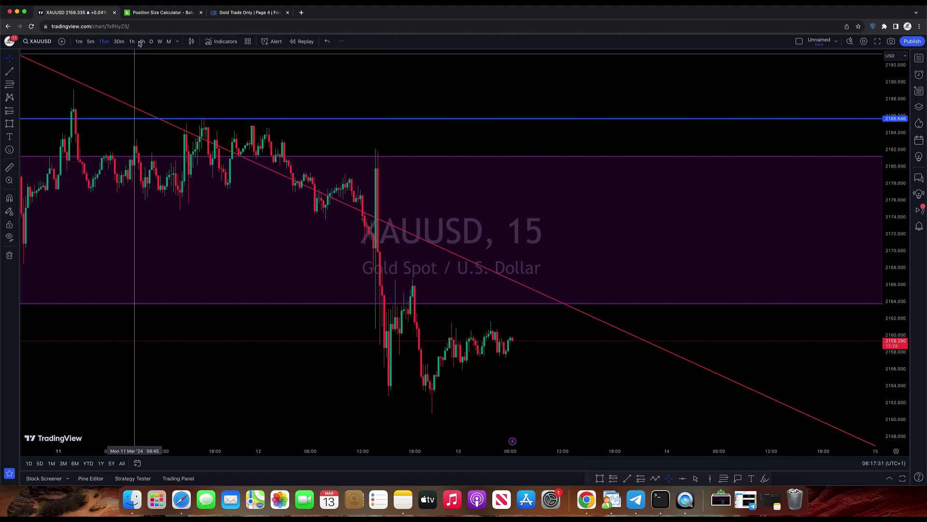
Step: Switch the XAUUSD chart to the 4-hour timeframe and examine the price around the purple zone and falling trendline
left_click(140, 42)
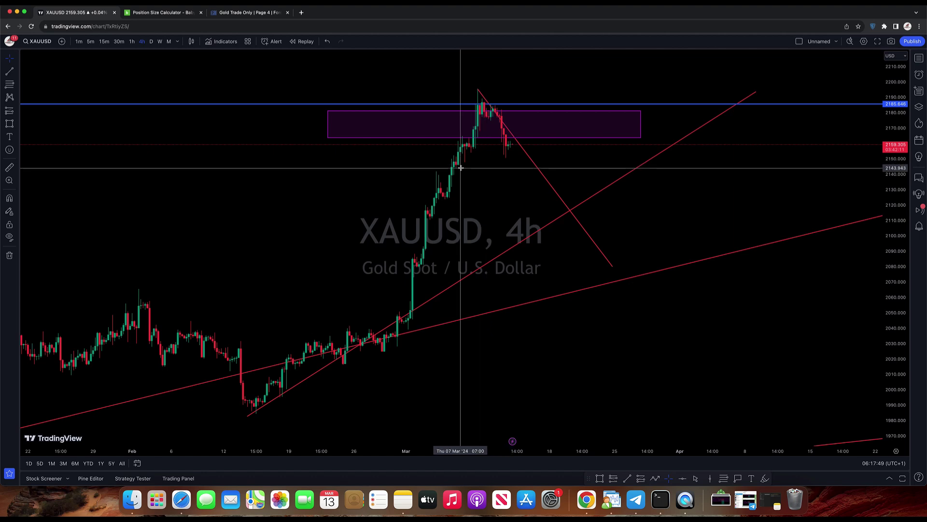
left_click(489, 121)
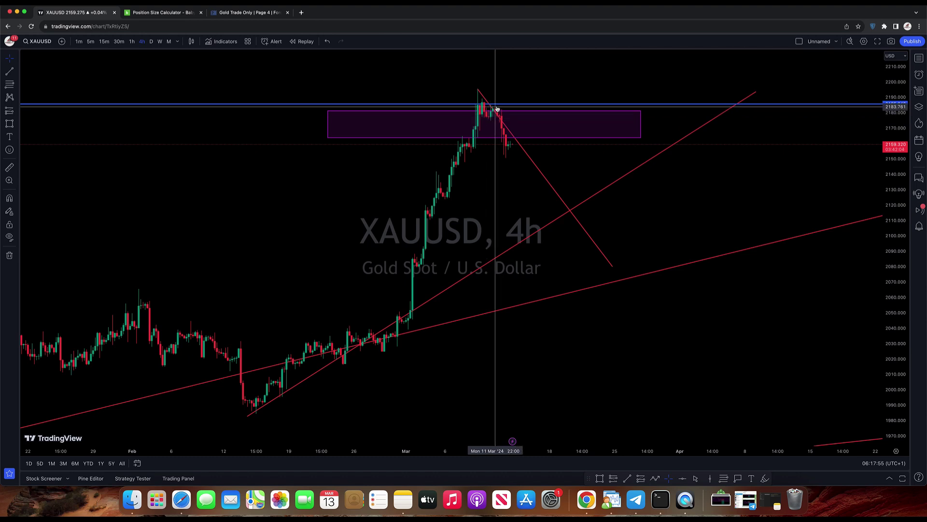
left_click(507, 160)
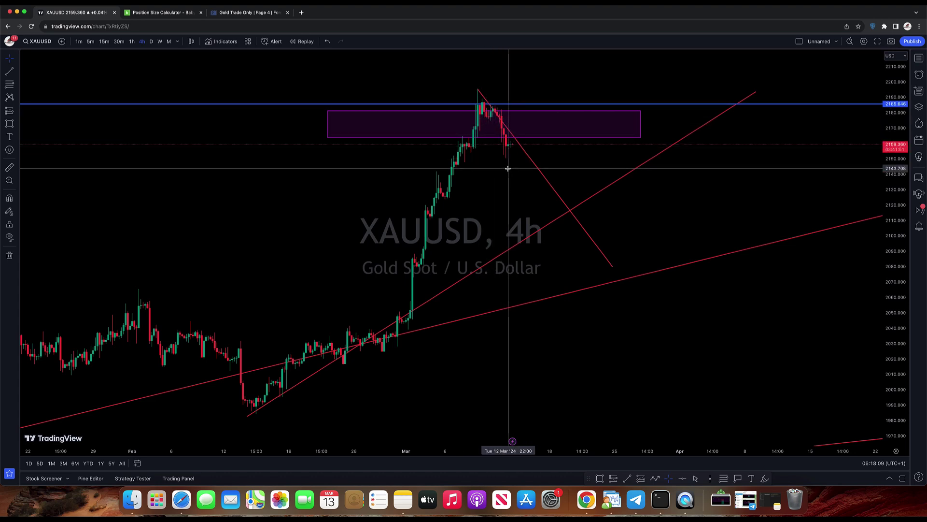
left_click(504, 130)
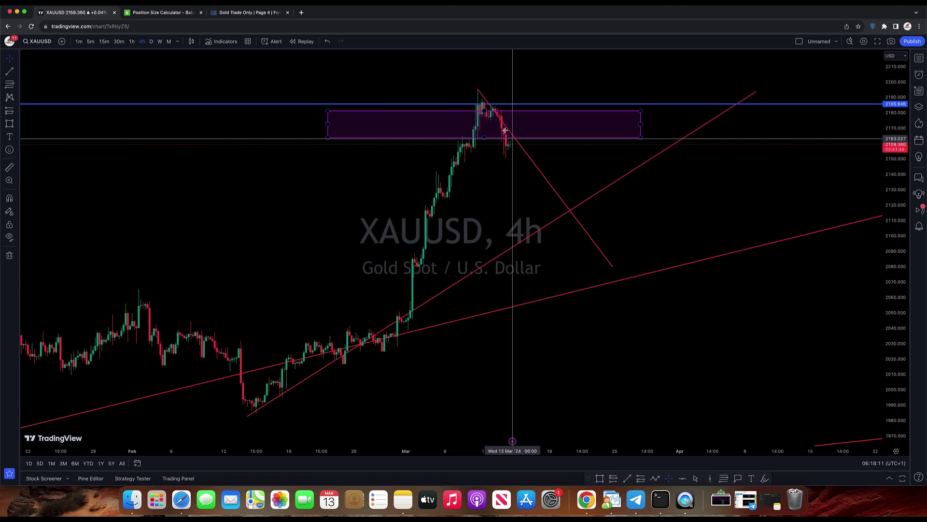
left_click_drag(513, 176, 457, 180)
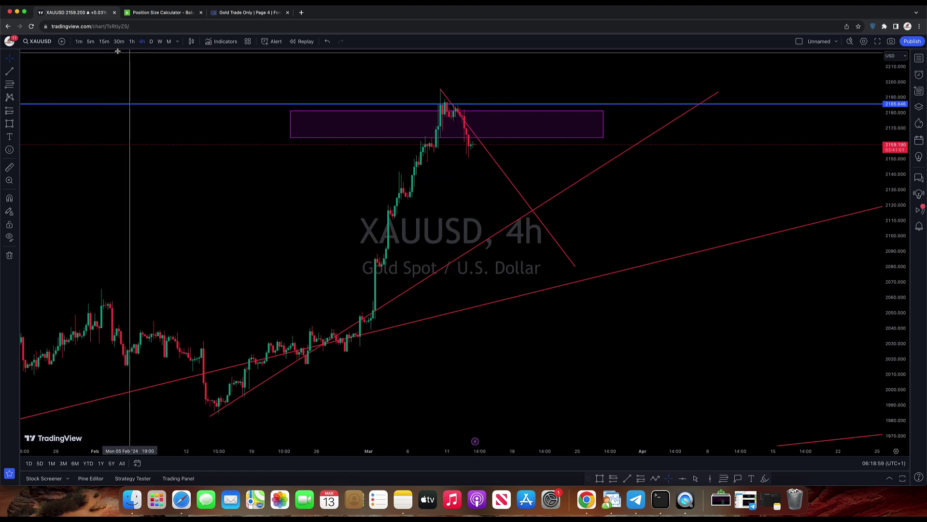
Step: Return the XAUUSD chart to the 15-minute timeframe with the latest candles and the falling trendline in view
left_click(105, 43)
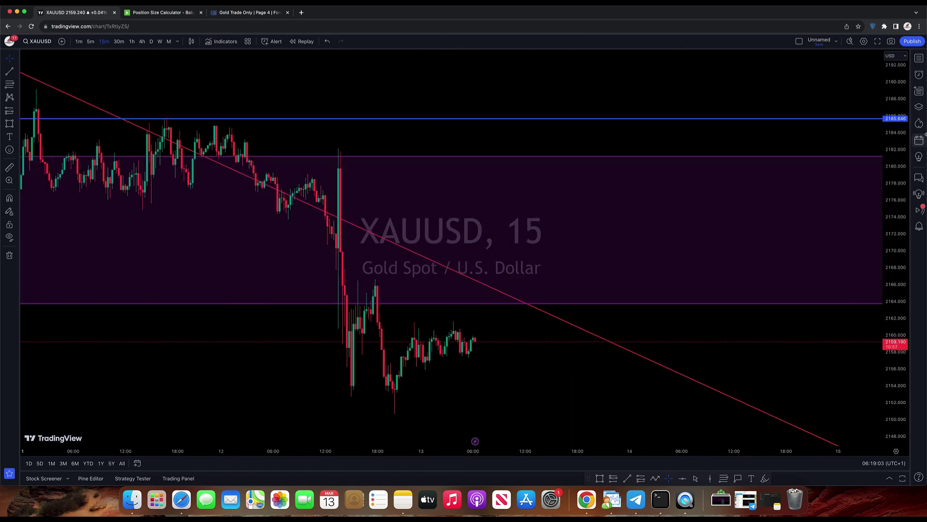
left_click_drag(902, 105, 902, 114)
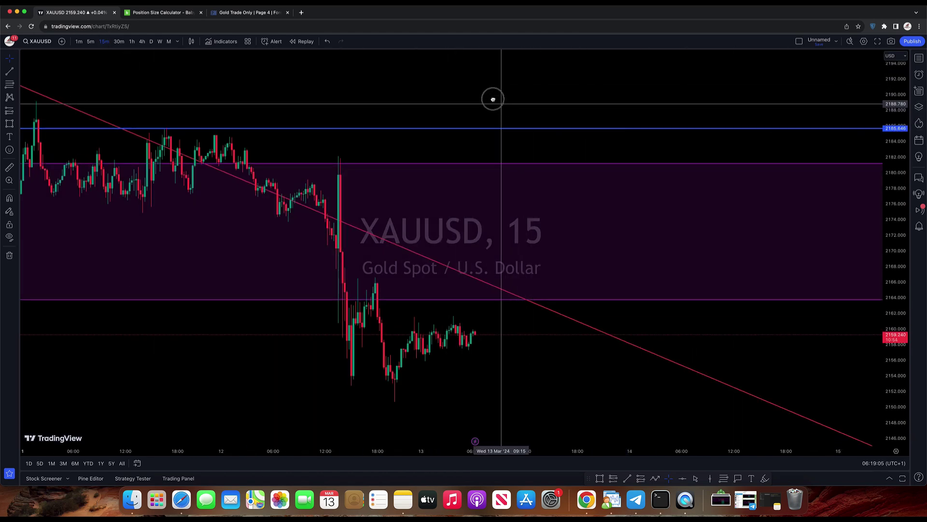
left_click_drag(493, 98, 457, 79)
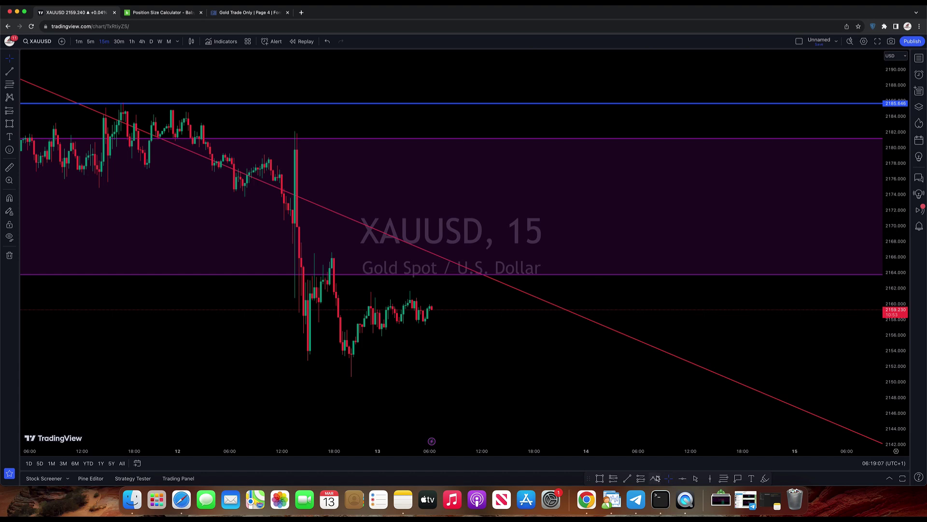
Step: Draw a zigzag price projection from about 2160 up to about 2167 across the falling trendline, ending with an arrow near 2148
left_click(431, 302)
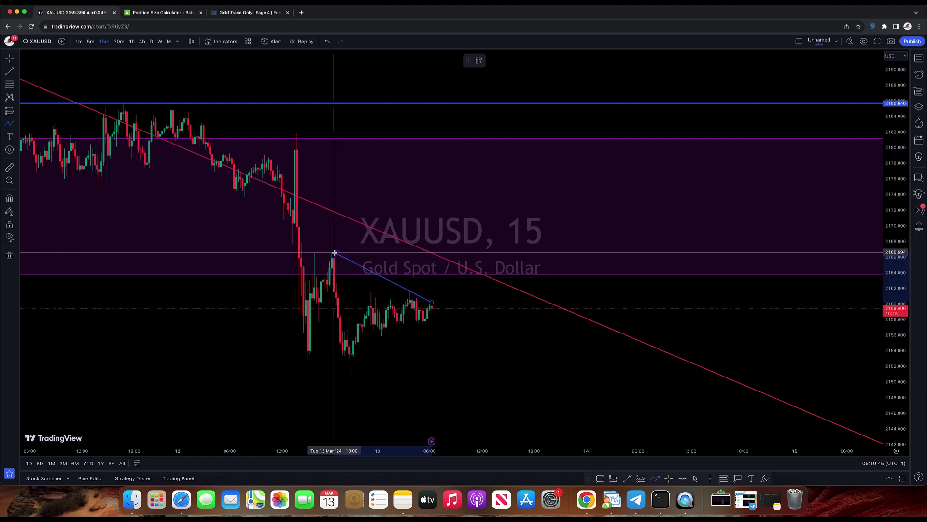
left_click(433, 248)
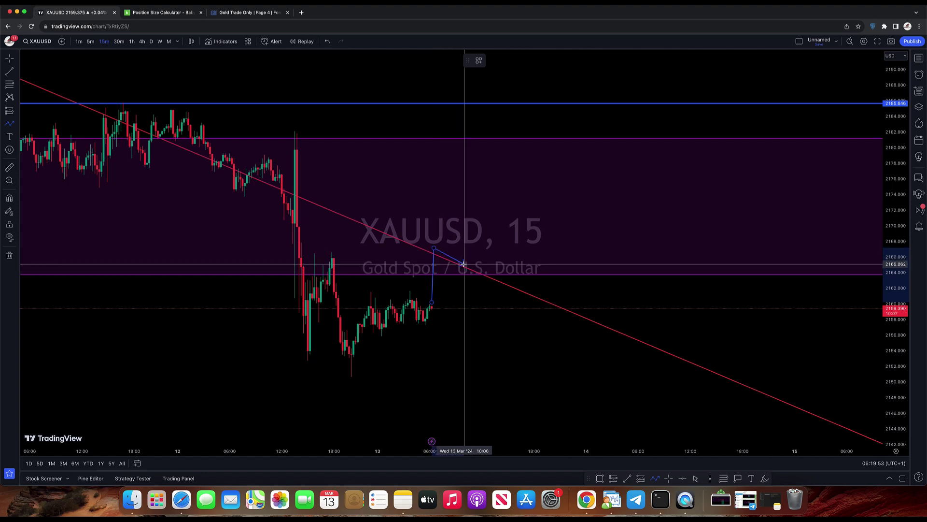
left_click(465, 263)
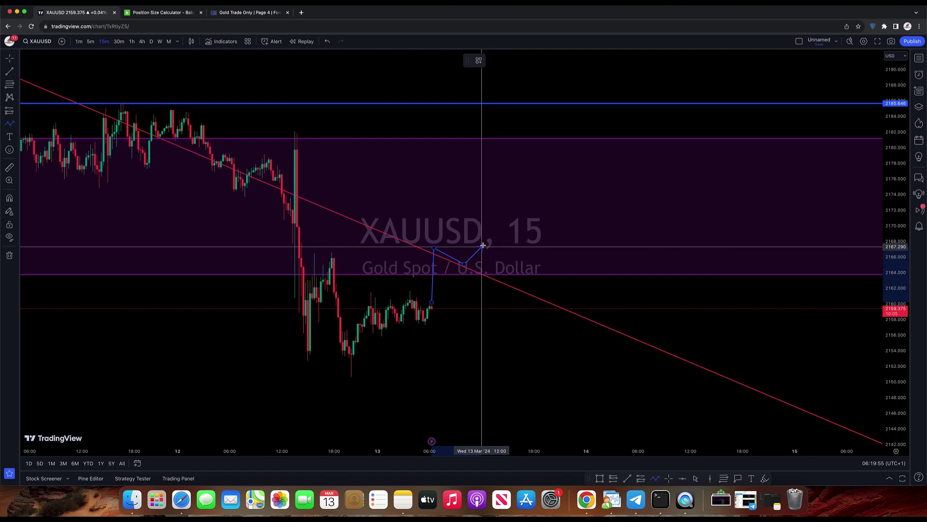
left_click(483, 245)
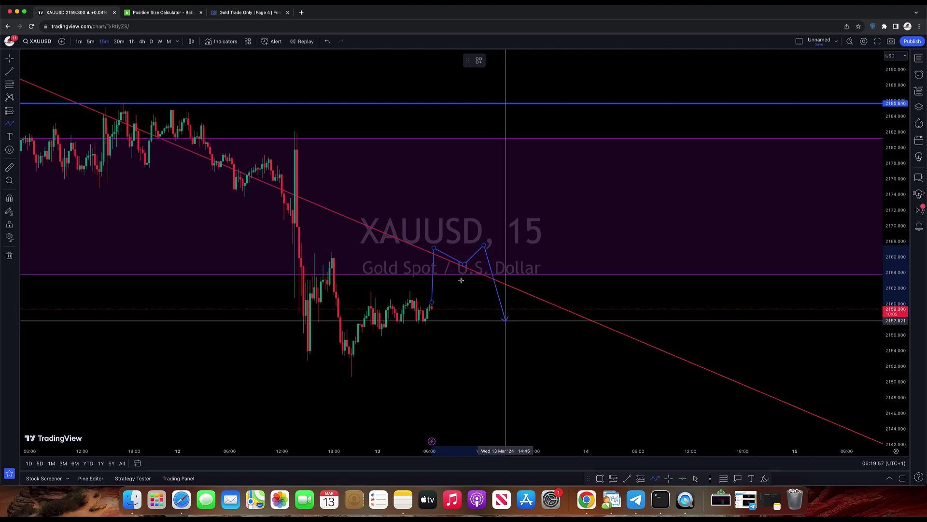
left_click(486, 281)
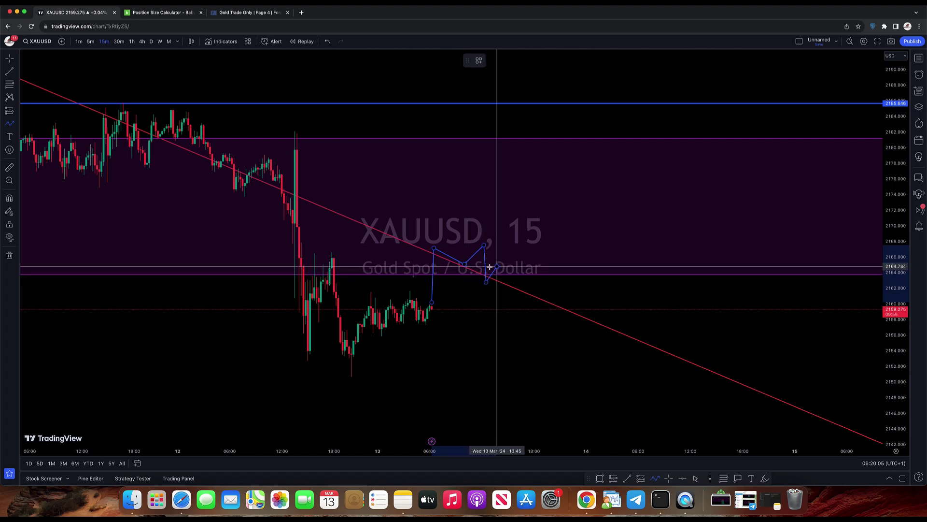
left_click(497, 266)
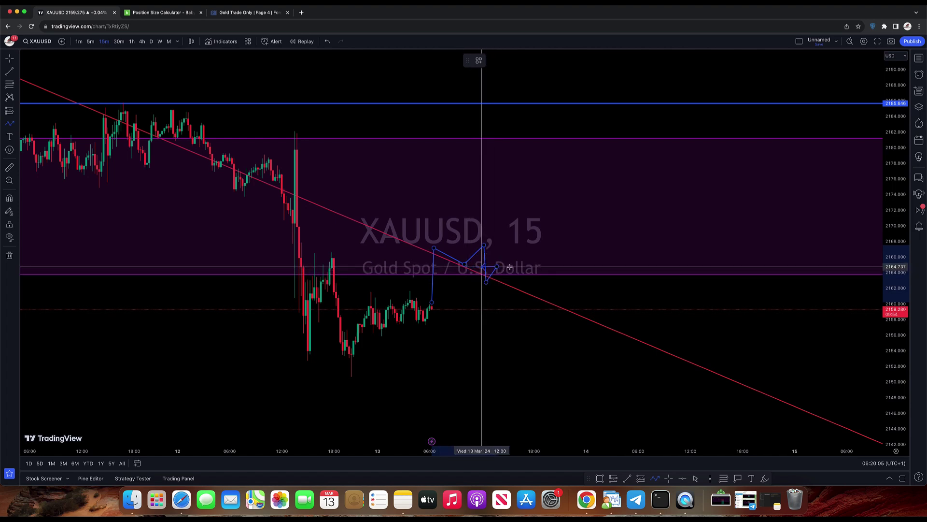
double_click(565, 400)
left_click(510, 375)
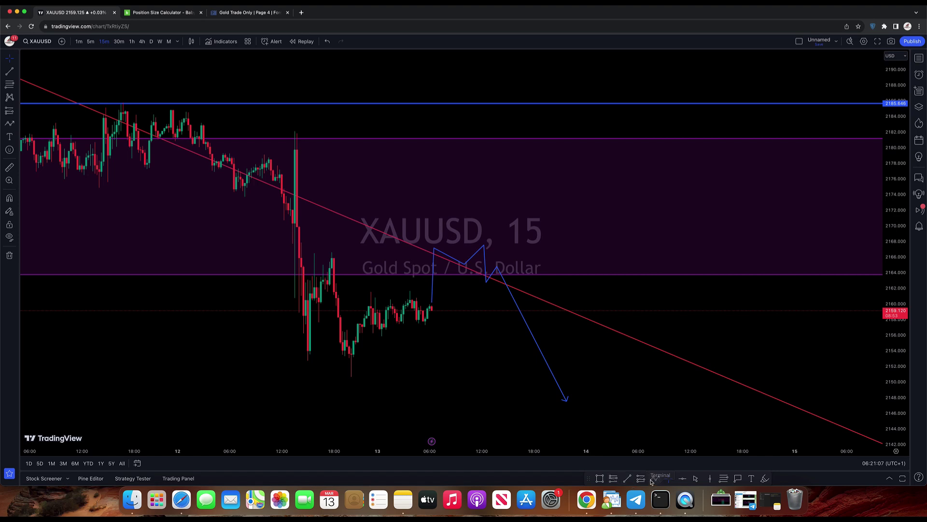
Step: Place a short position at the projection's last peak, entry about 2165, with stop about 2168.5 and target about 2152.8
left_click(612, 479)
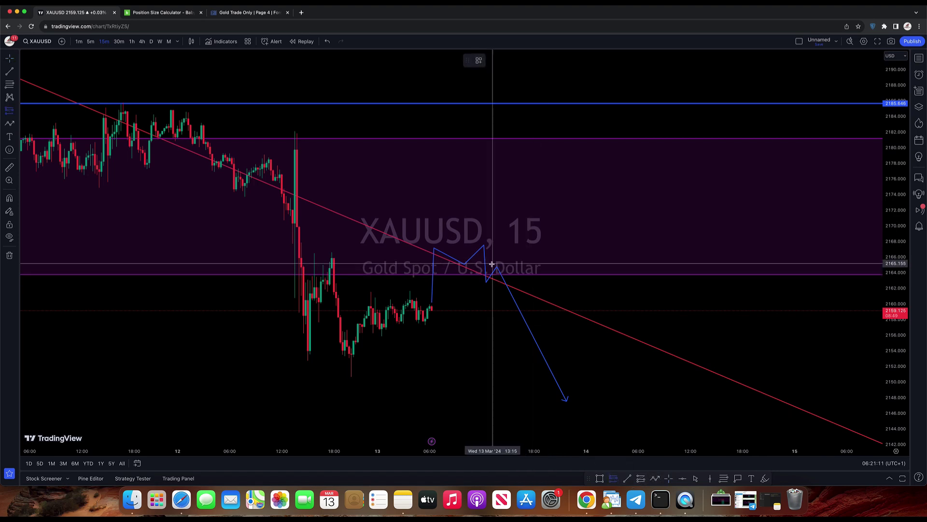
left_click(495, 265)
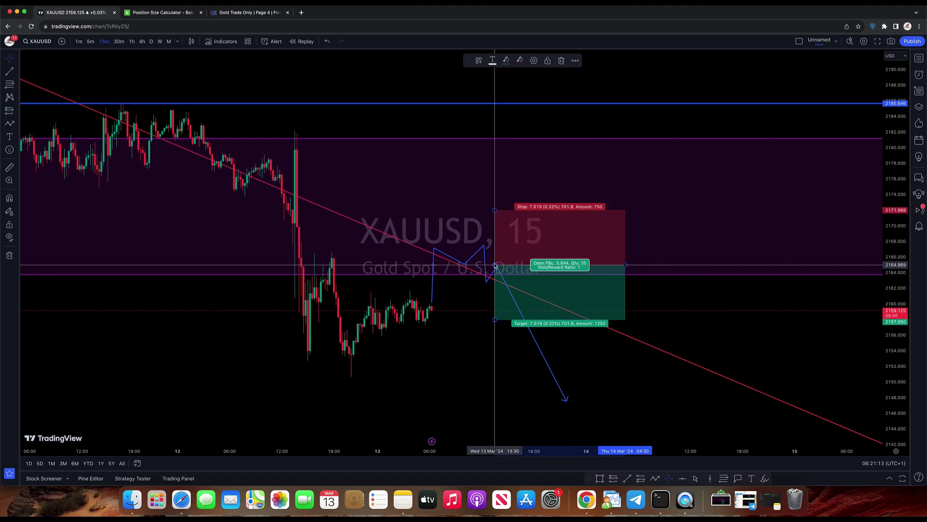
left_click_drag(493, 203, 495, 236)
mouse_move(495, 320)
left_mouse_down()
mouse_move(497, 387)
mouse_move(495, 335)
left_mouse_up()
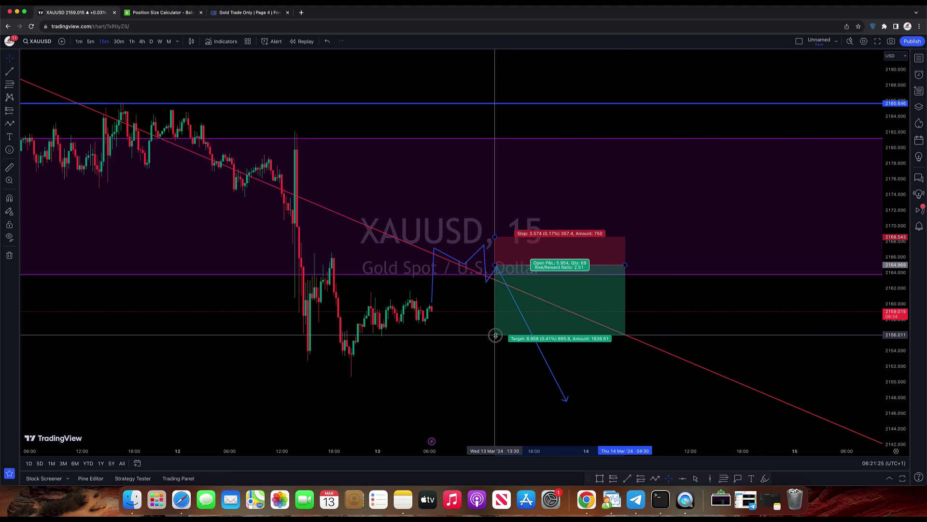
left_click_drag(495, 335, 496, 336)
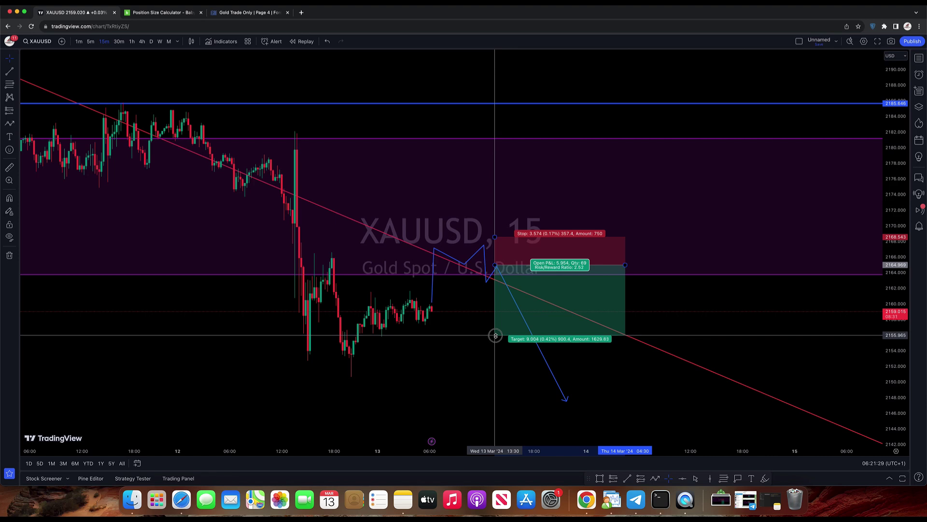
mouse_move(495, 336)
left_mouse_down()
mouse_move(496, 371)
mouse_move(496, 360)
left_mouse_up()
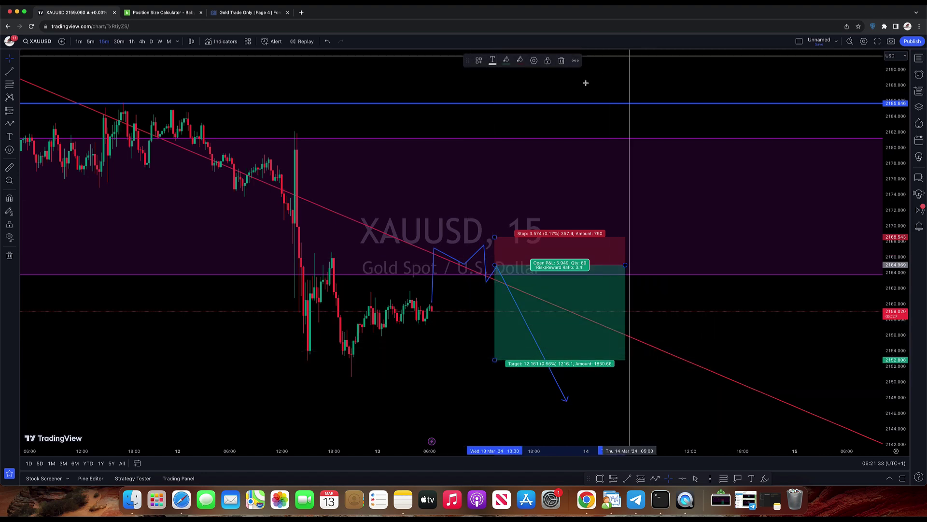
Step: Delete the short position and the blue price projection from the XAUUSD chart
left_click(561, 84)
left_click(584, 285)
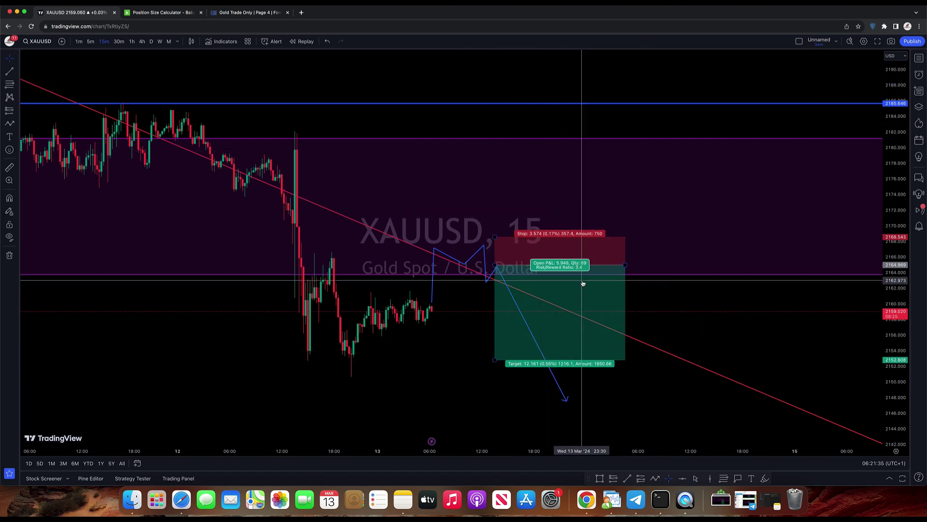
left_click(562, 61)
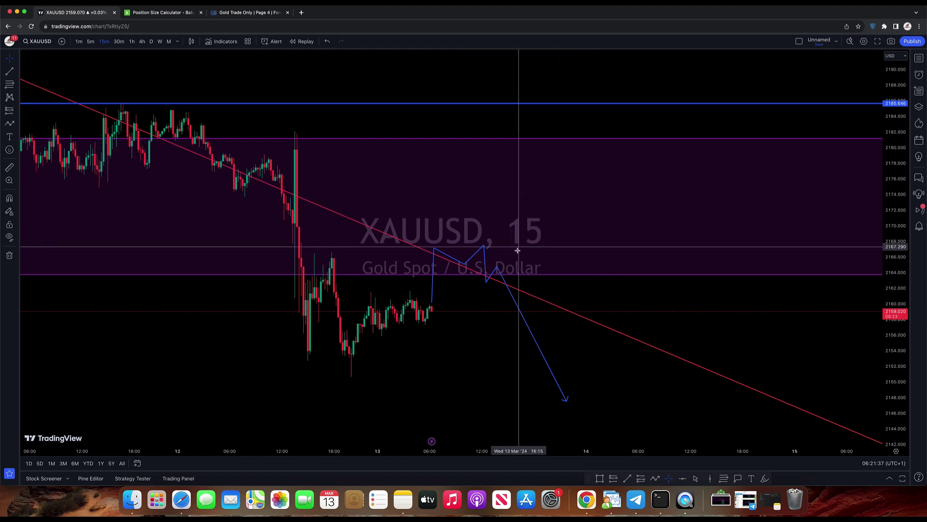
left_click(483, 248)
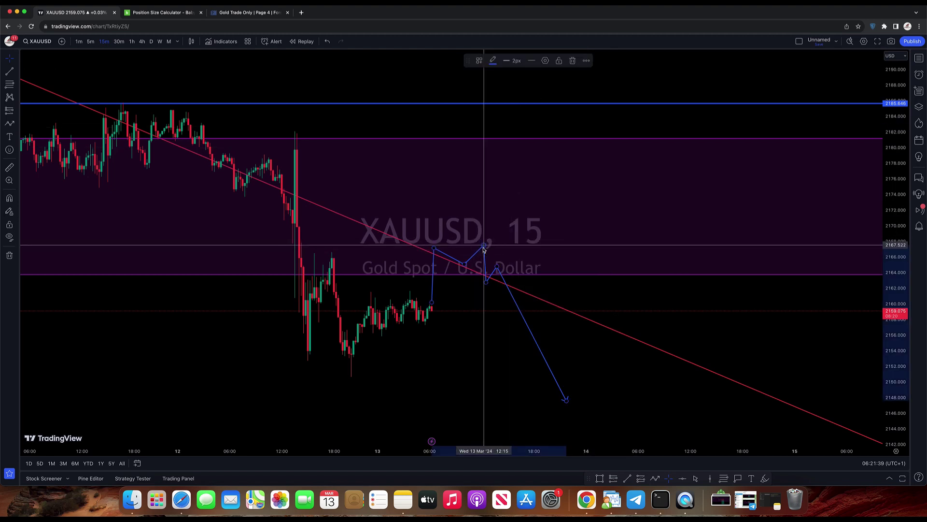
left_click(573, 61)
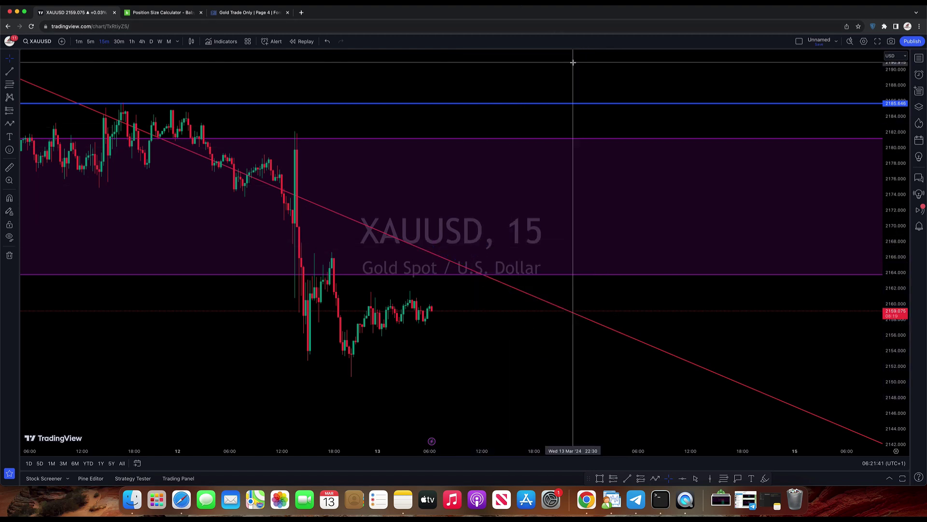
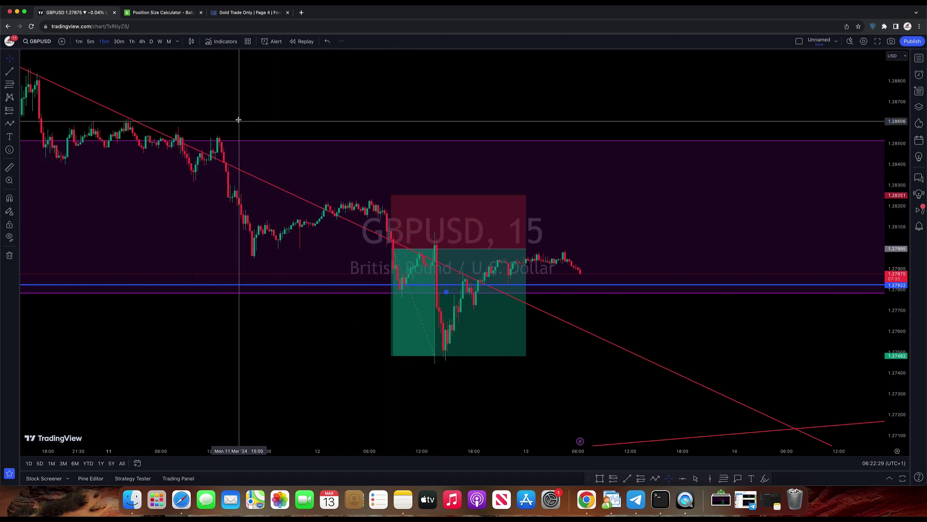
Step: Lower the target of the short position on the 15-minute GBPUSD chart to about 1.27448
left_click_drag(238, 119, 409, 115)
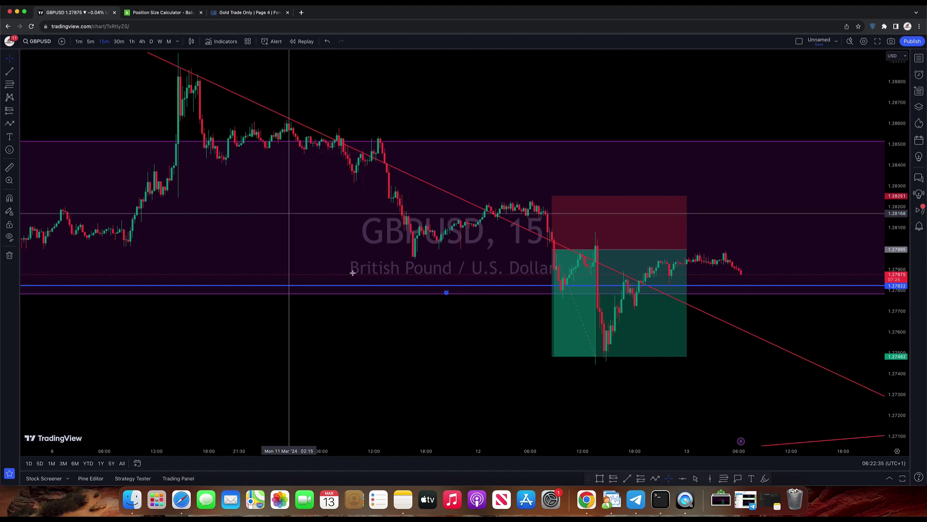
left_click_drag(490, 356, 329, 314)
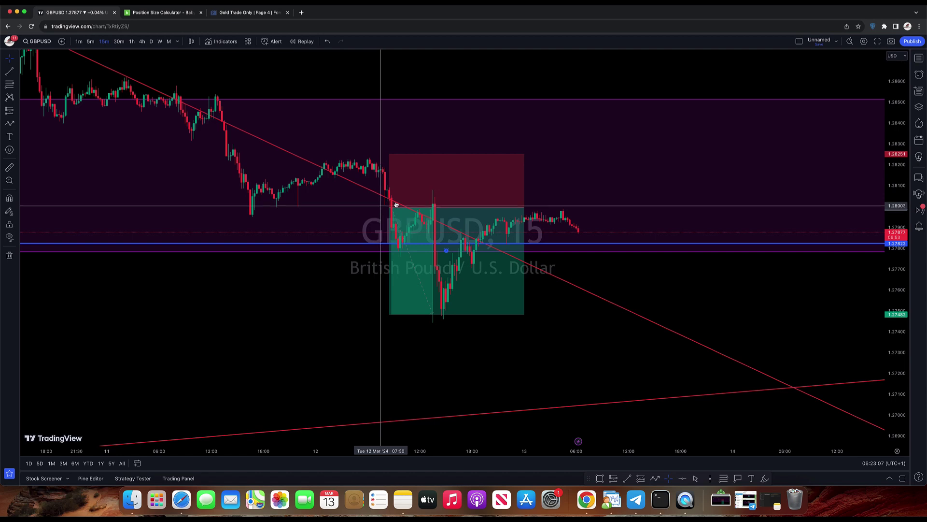
left_click(398, 219)
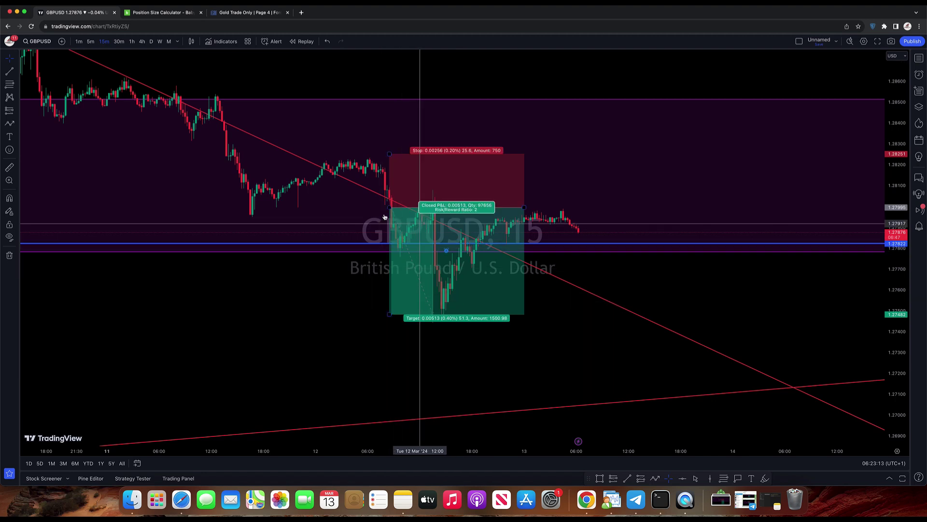
left_click(389, 261)
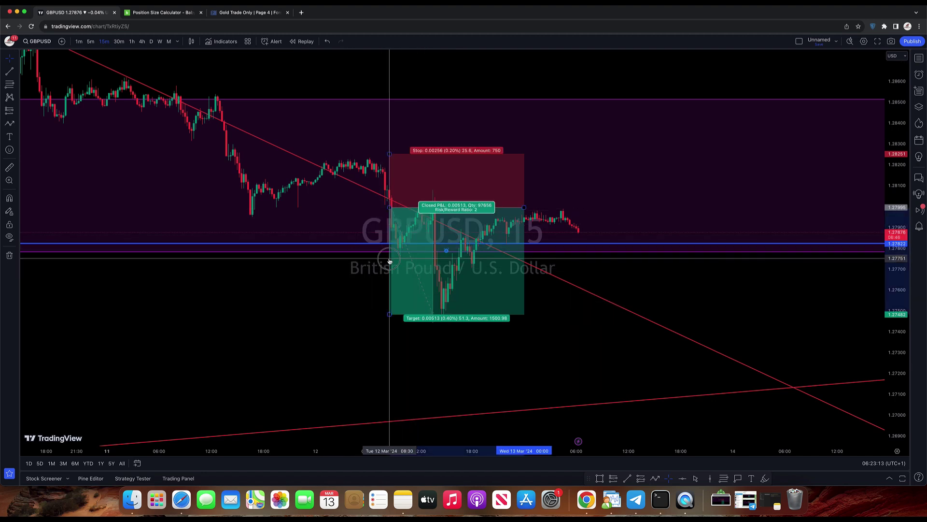
left_click(390, 316)
left_click_drag(390, 316, 373, 257)
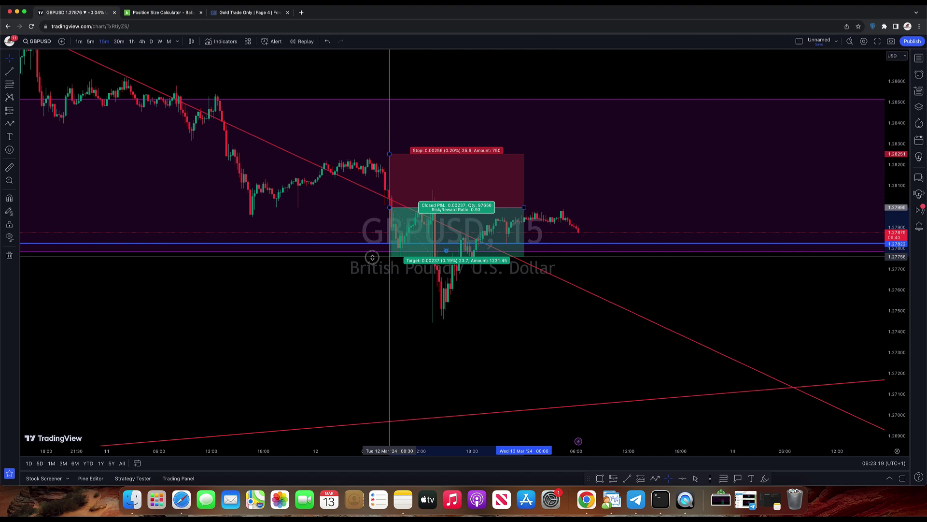
left_click_drag(372, 258, 364, 321)
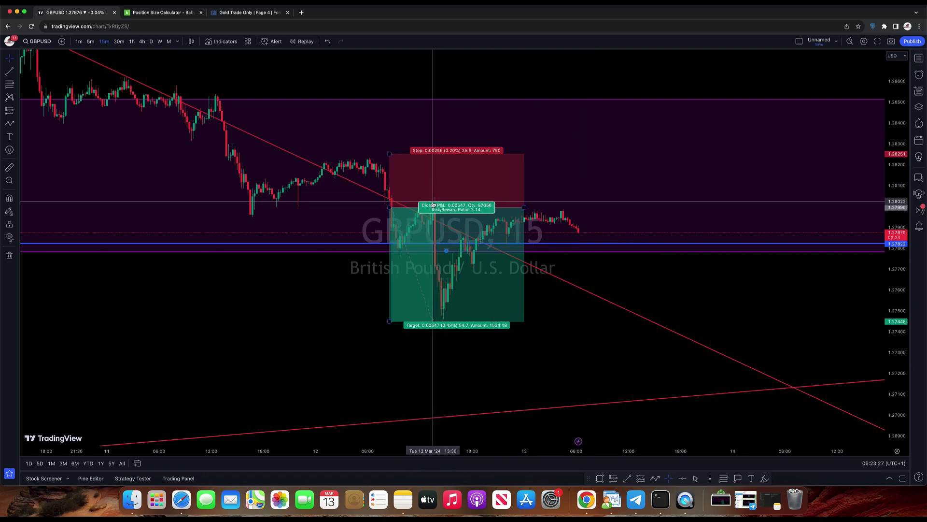
Step: Select the GBPUSD short position and review its entry, stop and target against the candles
left_click(418, 335)
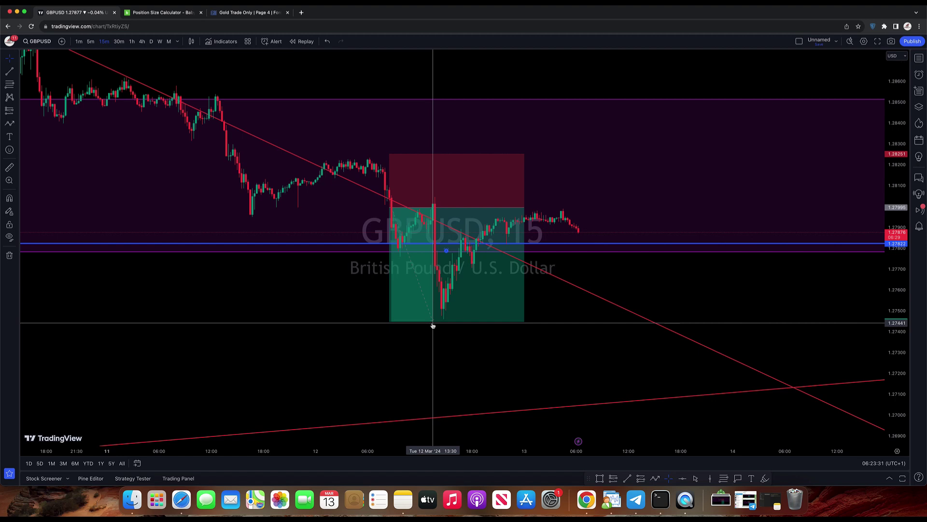
left_click(432, 326)
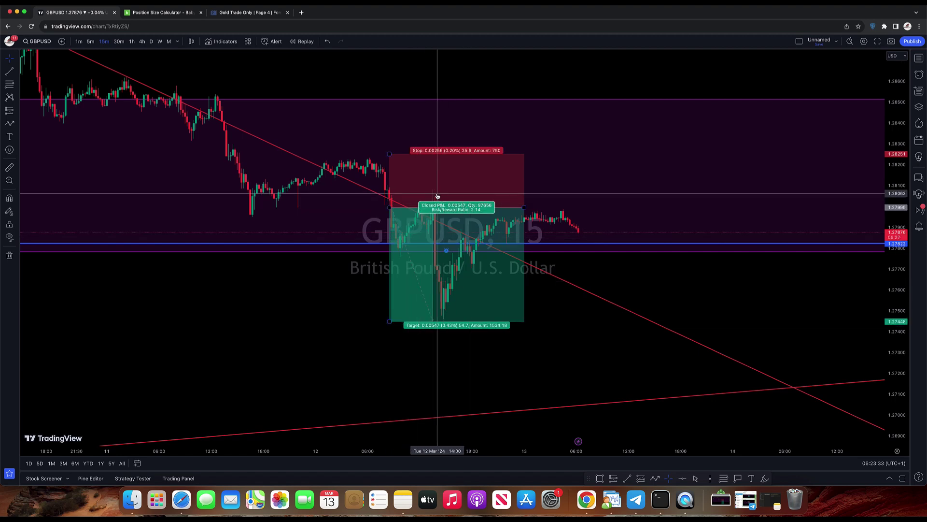
left_click(479, 333)
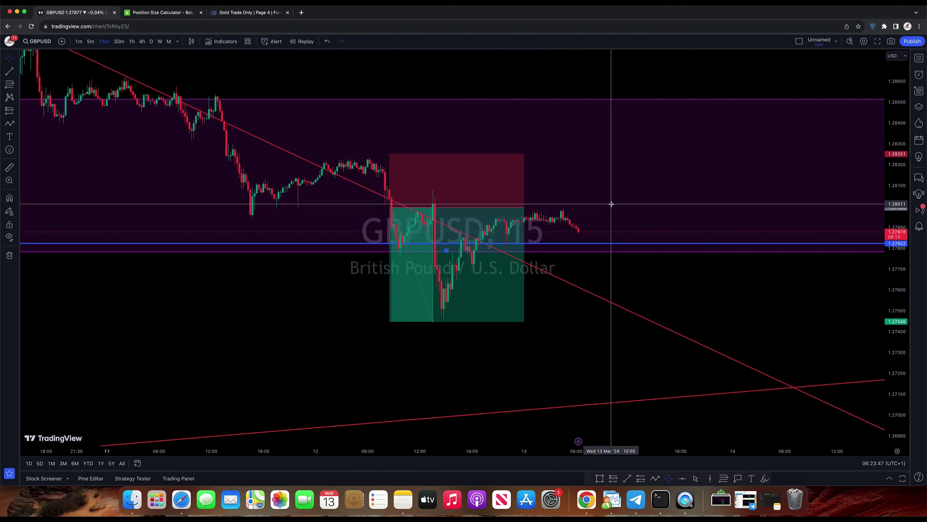
left_click(477, 190)
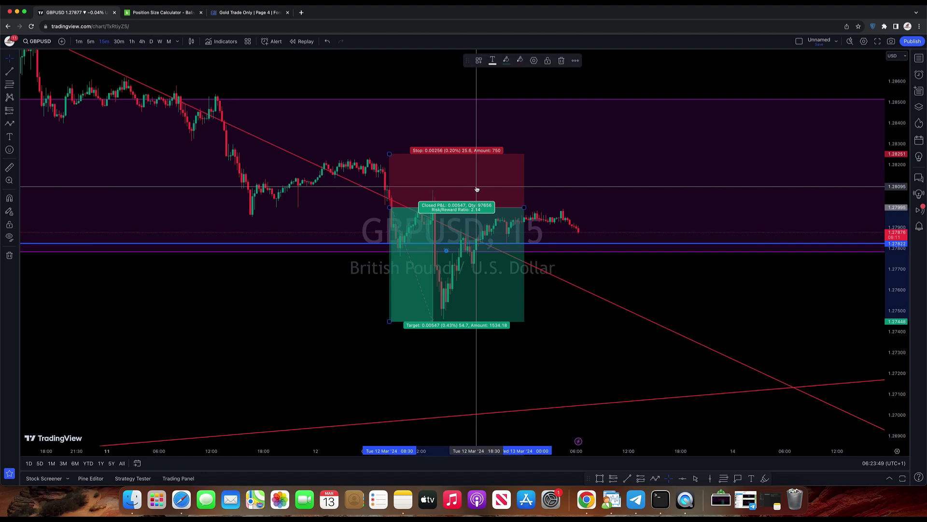
Step: Delete the GBPUSD short position and draw a price path dipping below the blue level, retesting it, then falling to about 1.2730
left_click(562, 61)
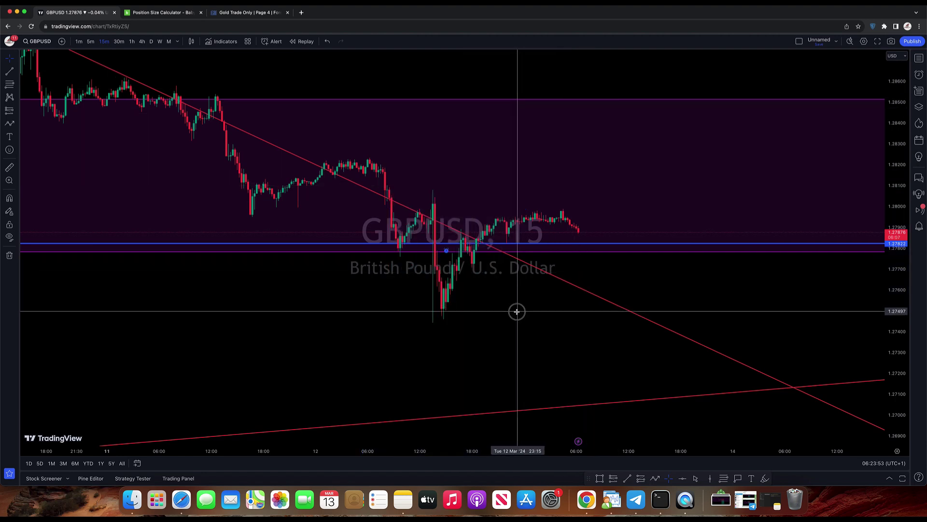
left_click_drag(515, 313, 435, 303)
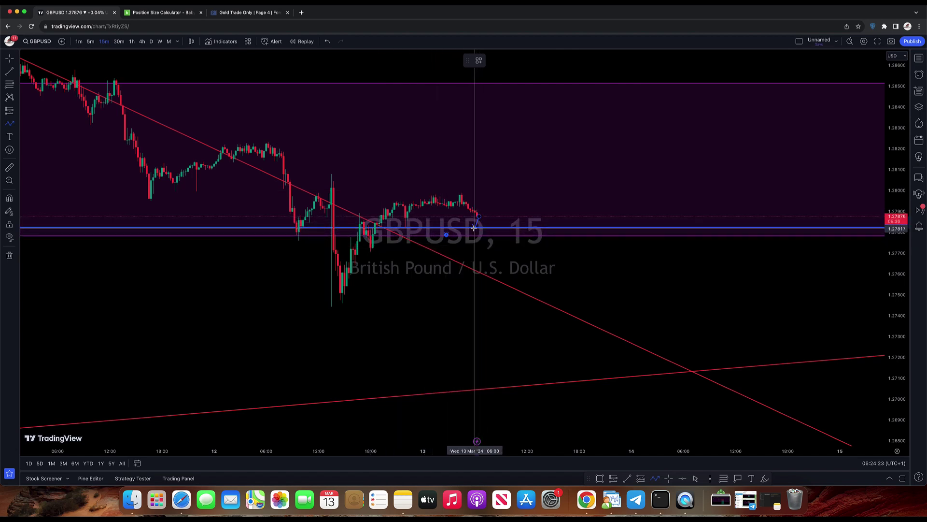
left_click(484, 251)
left_click(503, 227)
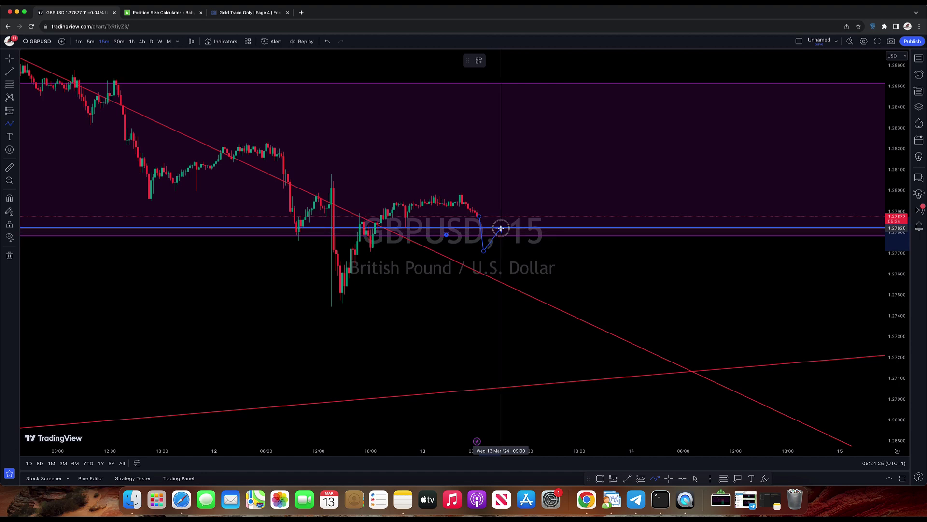
left_click(568, 297)
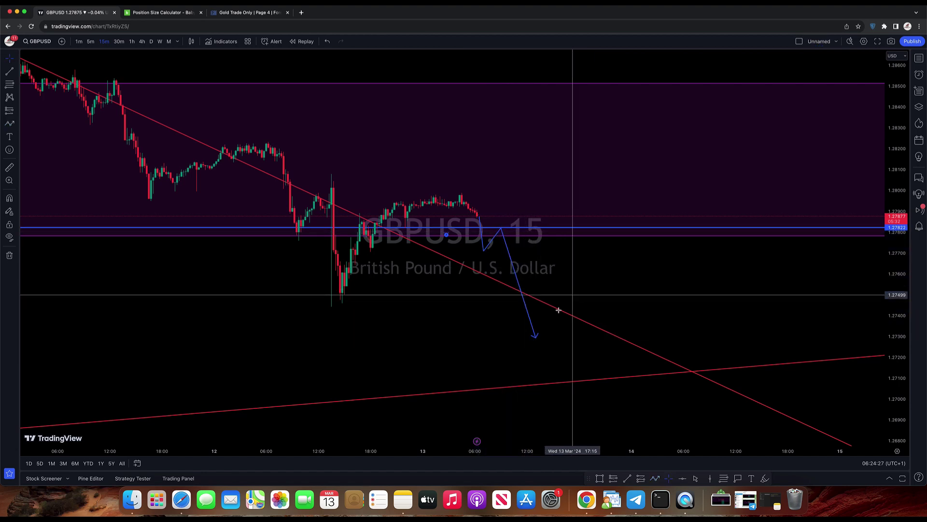
Step: Place a short position at the path's retest of the blue level, entry about 1.27824, stop about 1.28011, target about 1.2745
left_click(613, 481)
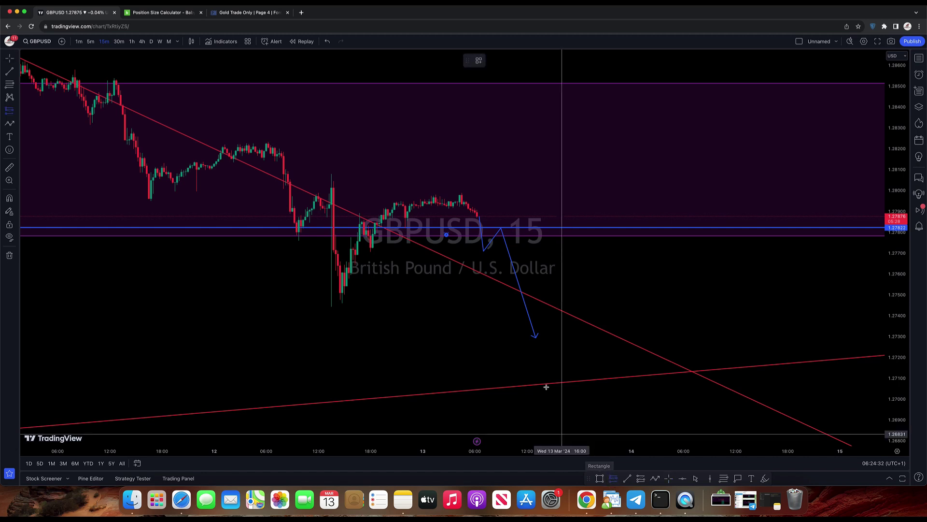
left_click(488, 227)
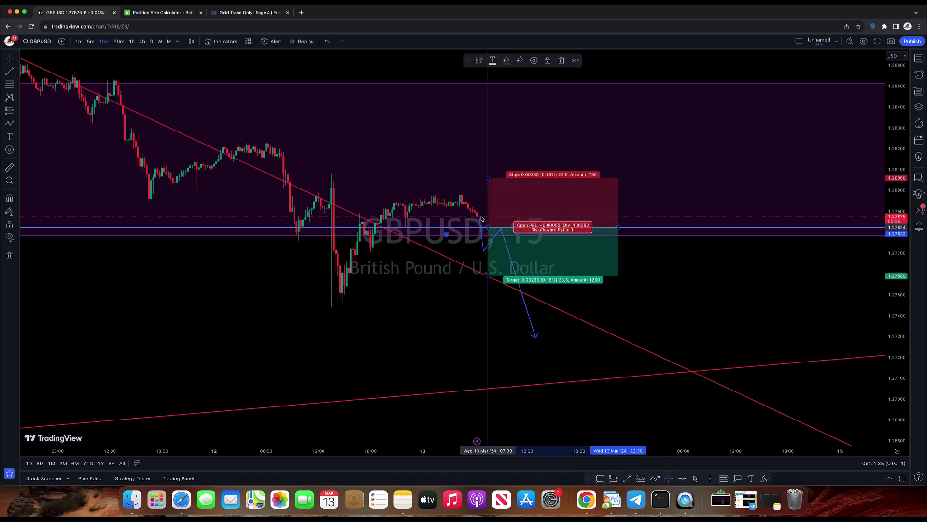
left_click_drag(488, 174, 482, 188)
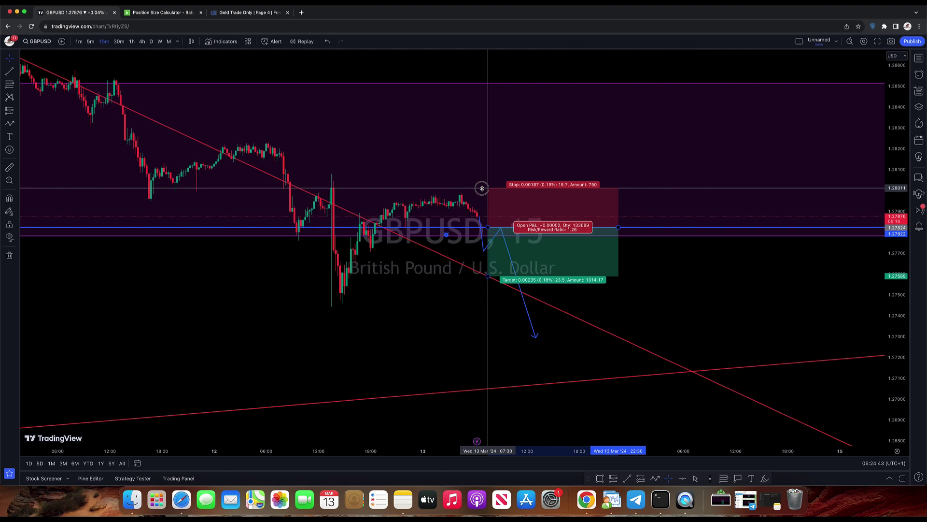
left_click_drag(482, 188, 482, 188)
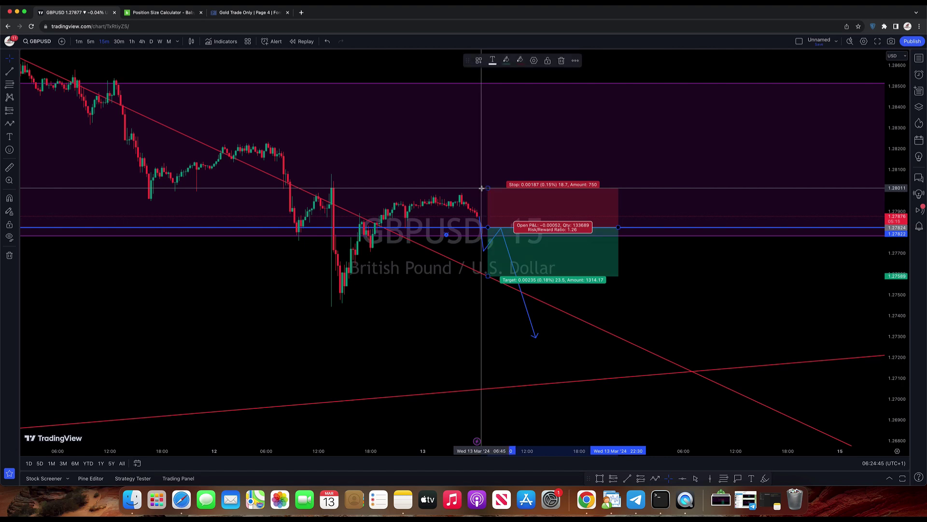
mouse_move(488, 287)
left_mouse_down()
mouse_move(489, 314)
mouse_move(488, 305)
left_mouse_up()
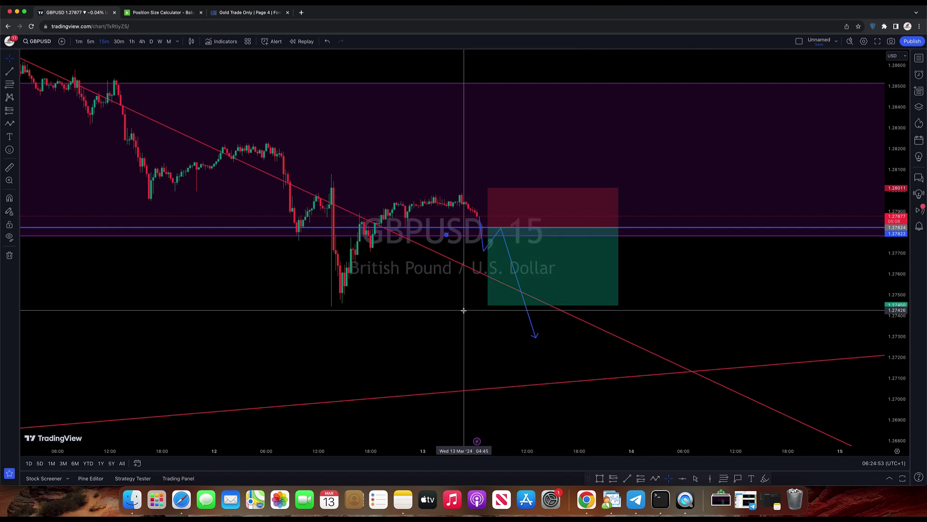
Step: Raise the arrow end of the blue price path to about 1.27439, level with the short position's target
left_click(712, 274)
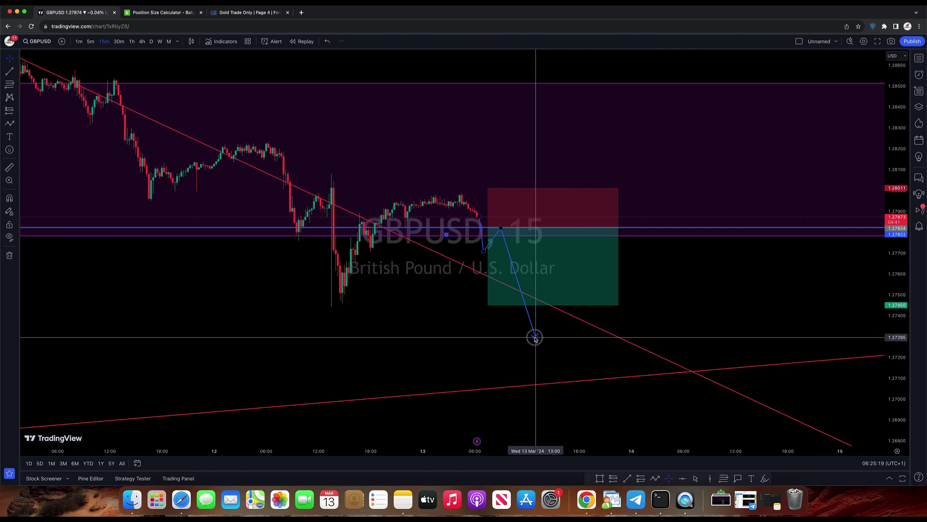
double_click(525, 307)
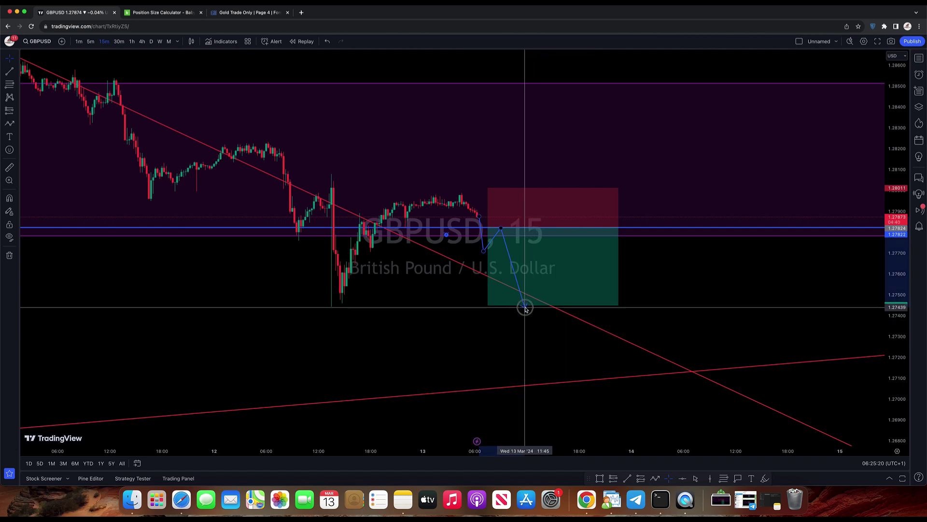
left_click(392, 333)
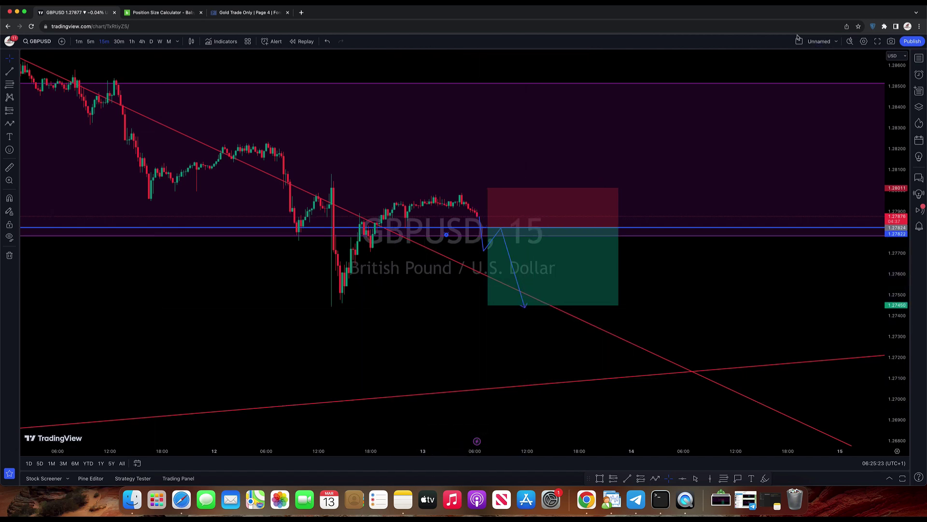
Step: Switch the chart to EURUSD from the watchlist and fit the existing short position and surrounding candles in view
left_click(920, 59)
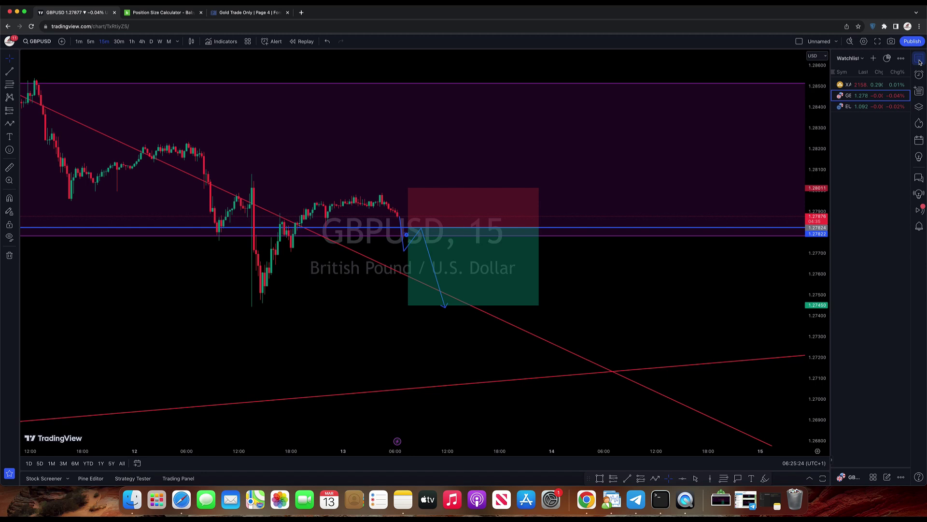
left_click(878, 109)
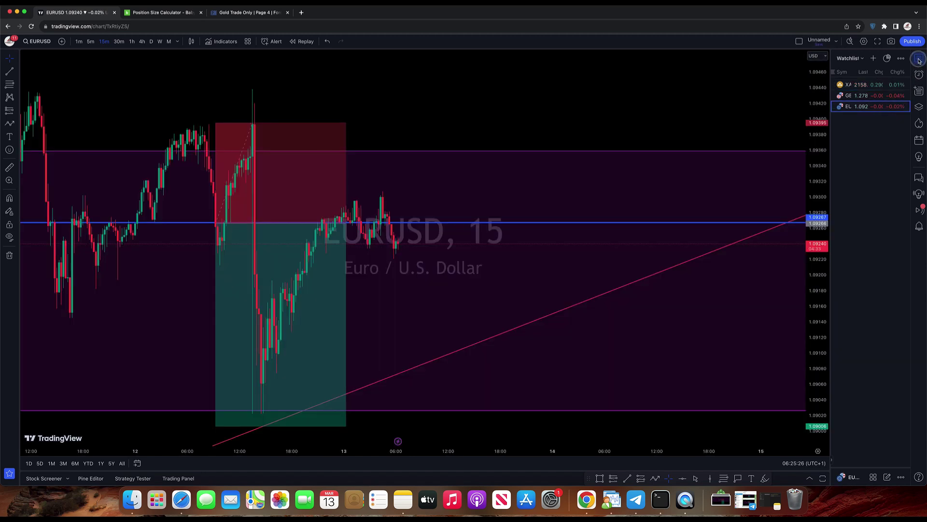
left_click(920, 59)
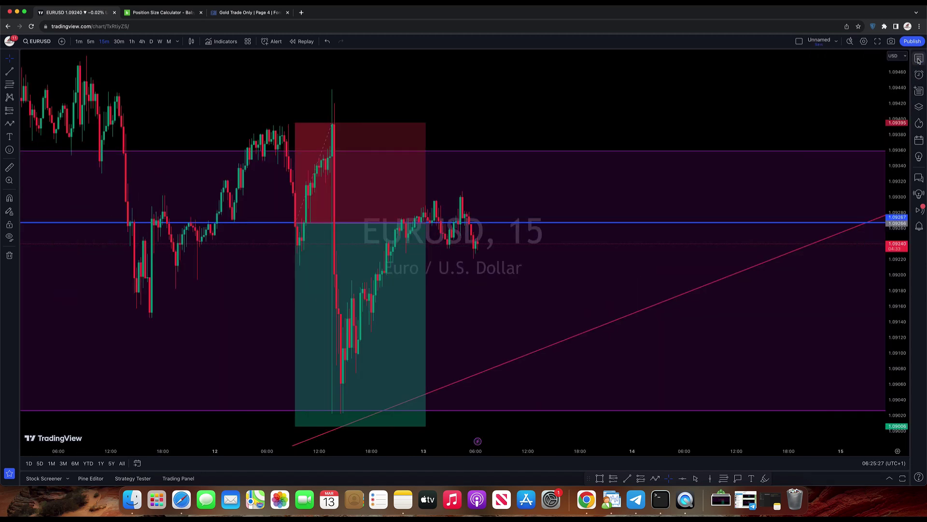
left_click_drag(897, 105, 894, 258)
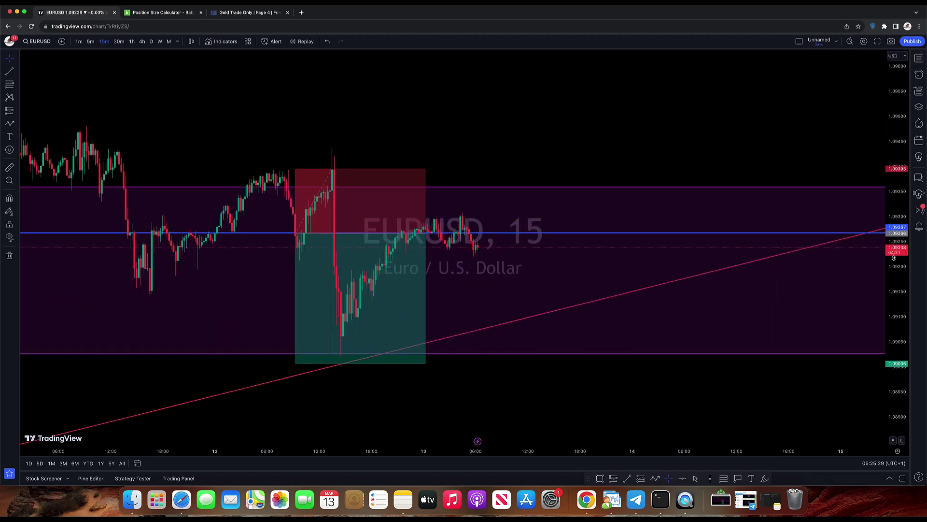
left_click_drag(548, 126, 681, 85)
left_click_drag(571, 98, 516, 102)
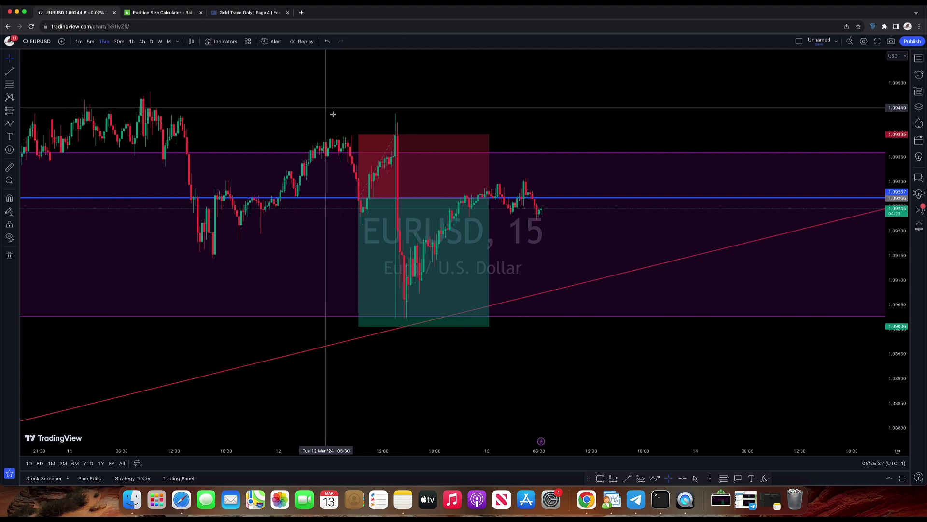
Step: Trace the double top just before the EURUSD short entry with a blue path, and delete the path
left_click(653, 479)
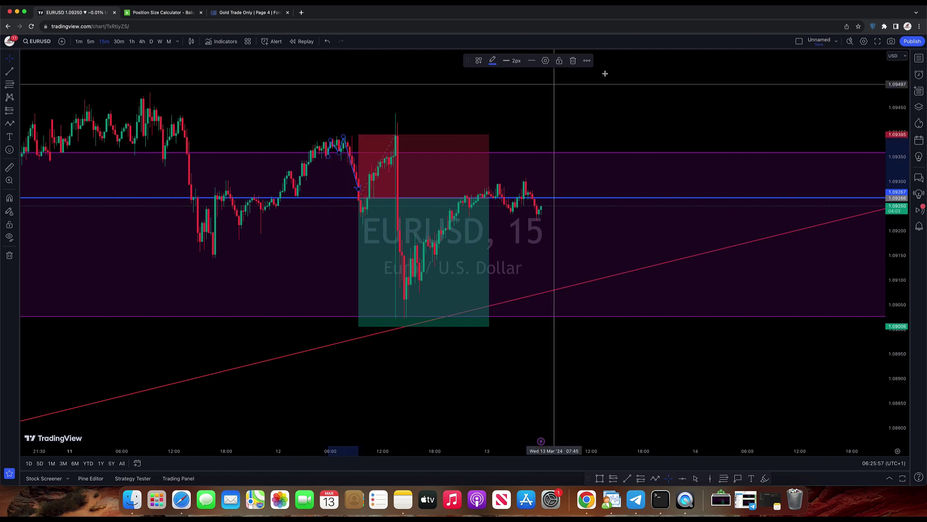
left_click(573, 60)
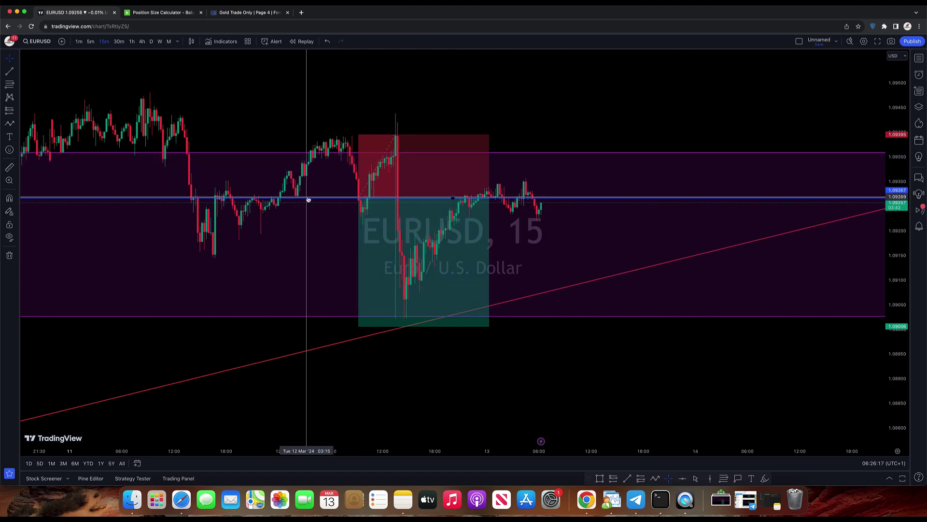
Step: Raise the target of the EURUSD short position to about 1.09022, at the low of the sharp drop
left_click(360, 201)
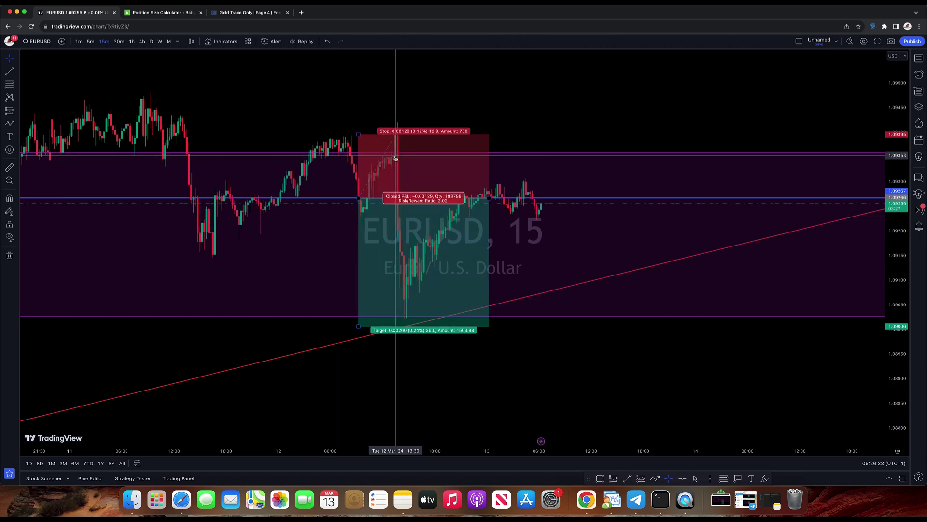
left_click(441, 356)
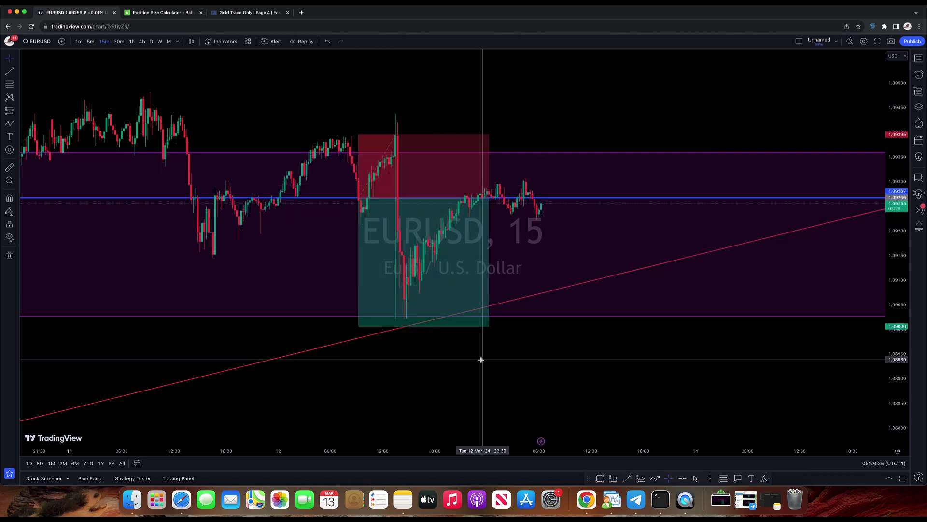
left_click(401, 324)
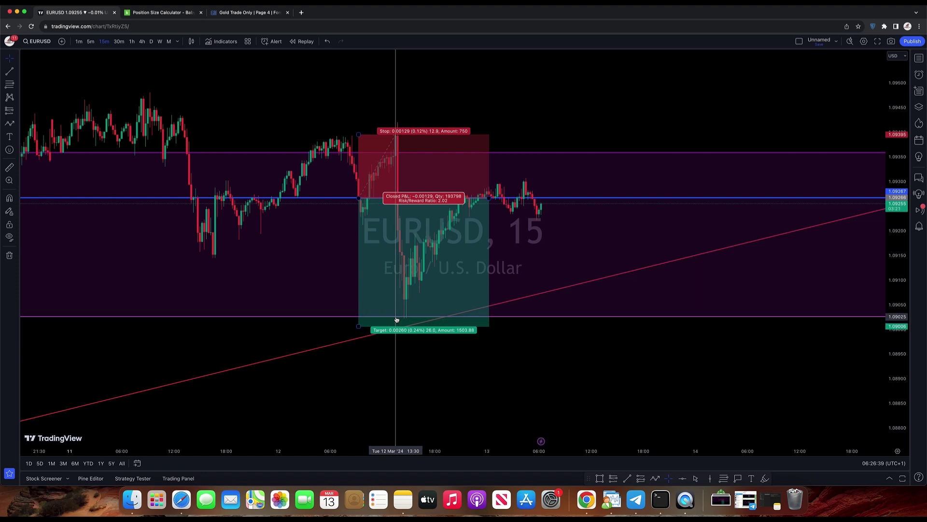
left_click_drag(358, 325, 355, 317)
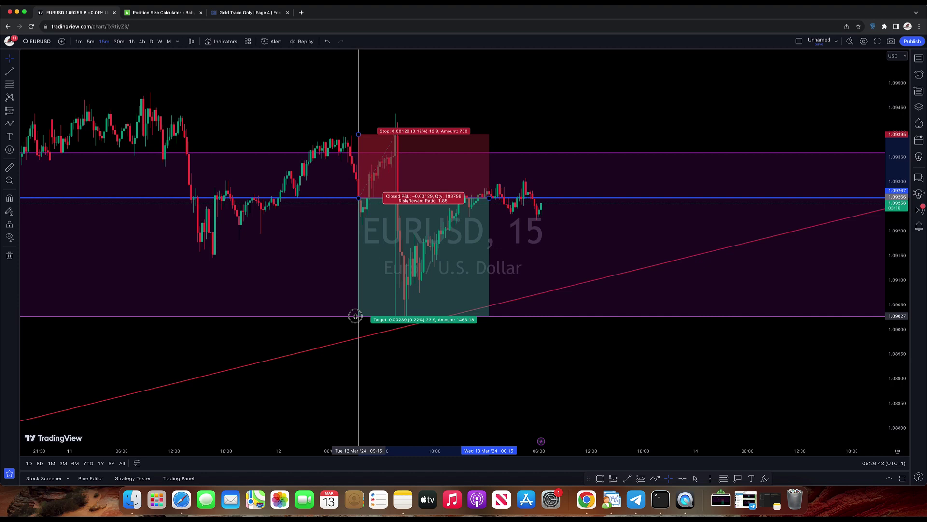
left_click(540, 267)
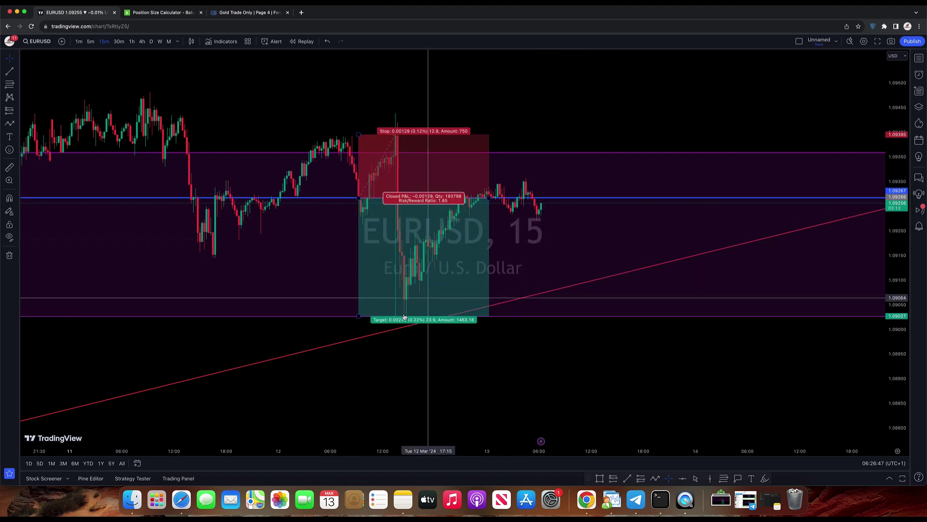
left_click(358, 317)
left_click_drag(357, 317, 358, 319)
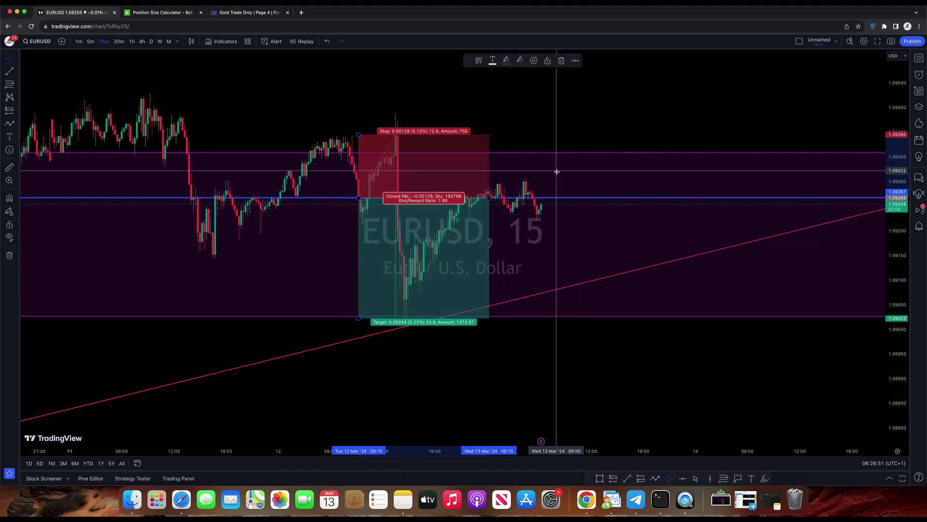
left_click(499, 176)
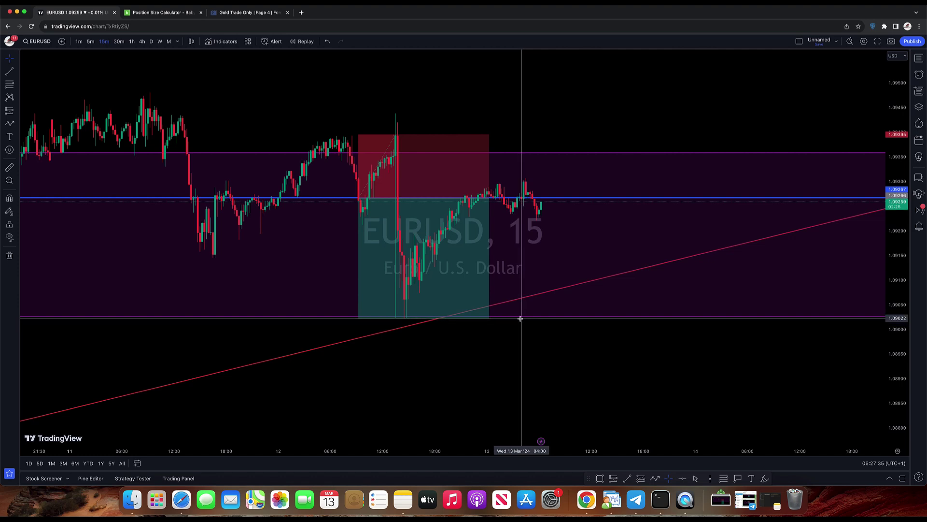
Step: Delete the short position from the 15-minute EURUSD chart
left_click(424, 141)
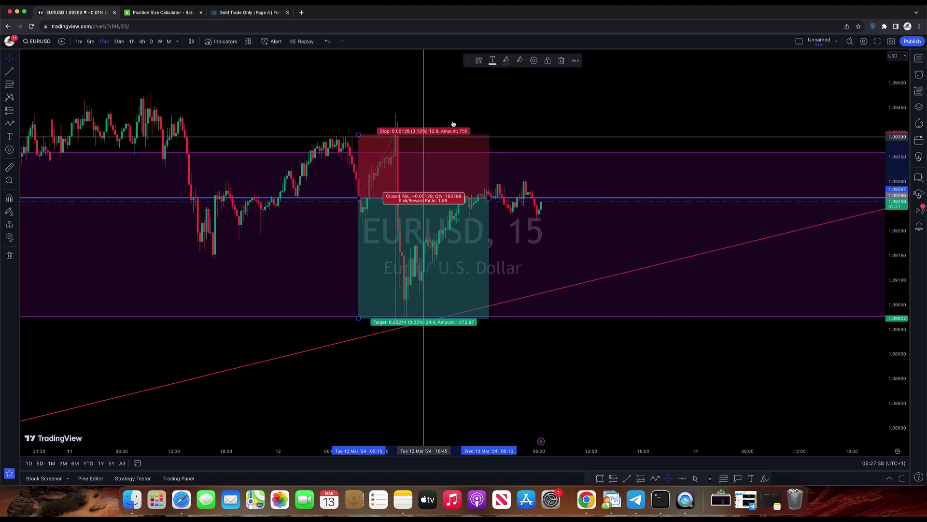
left_click(560, 60)
left_click_drag(559, 99, 464, 83)
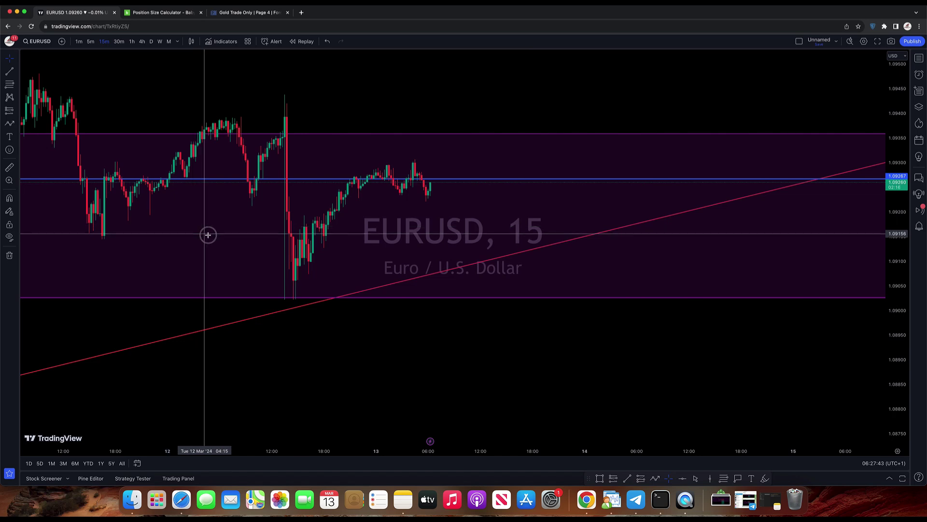
left_click_drag(207, 234, 267, 240)
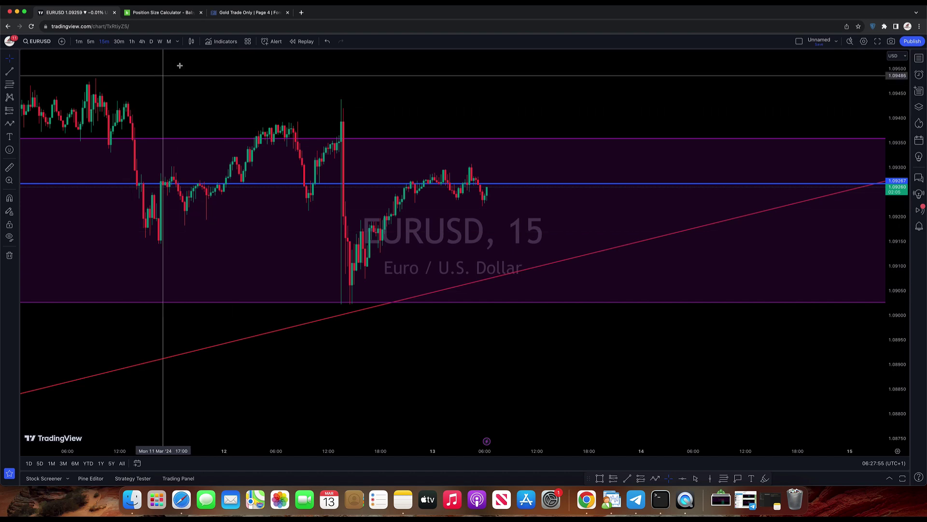
Step: Switch EURUSD to the 4-hour timeframe with a reset chart view and examine price around the rising trendline and purple zones
left_click(143, 43)
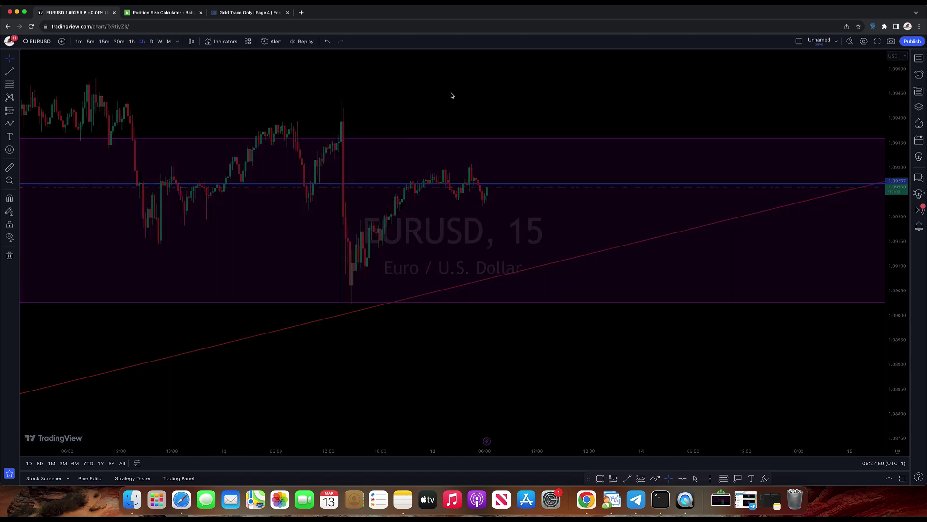
right_click(395, 96)
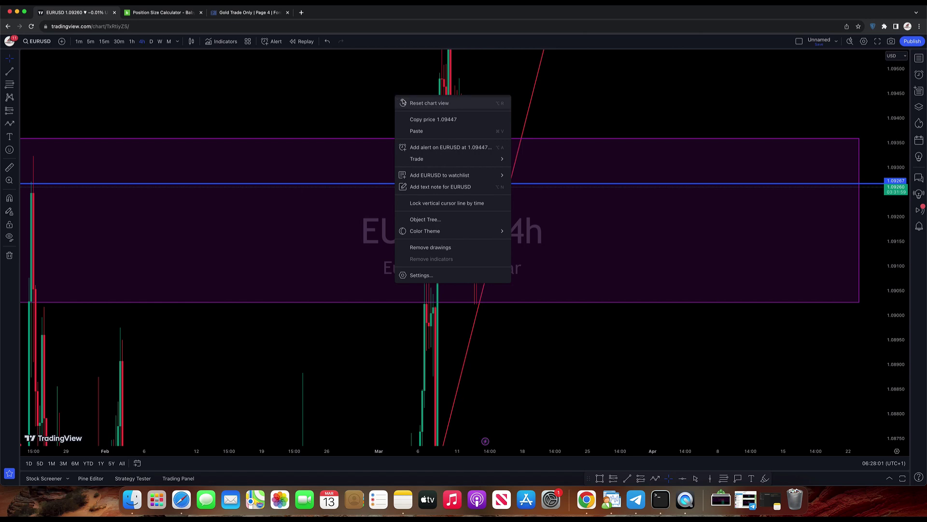
left_click(404, 102)
left_click_drag(534, 118, 108, 103)
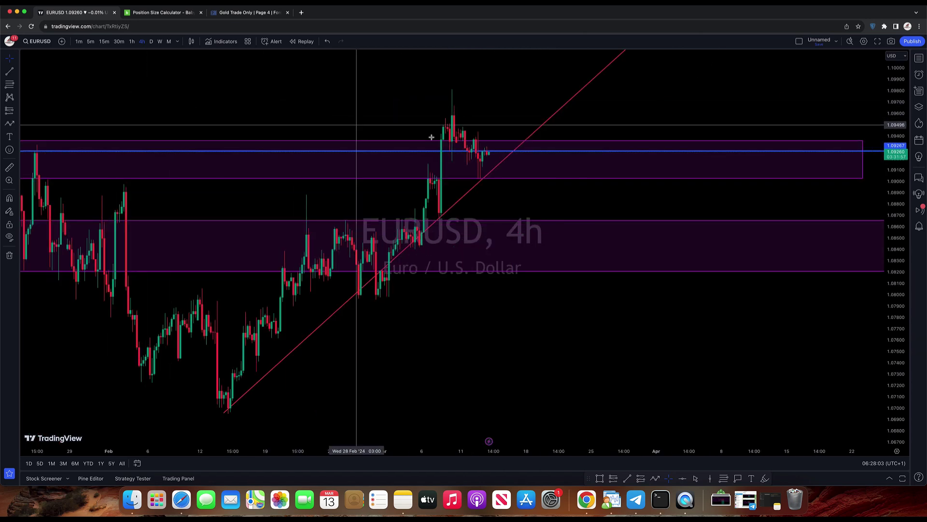
left_click(481, 179)
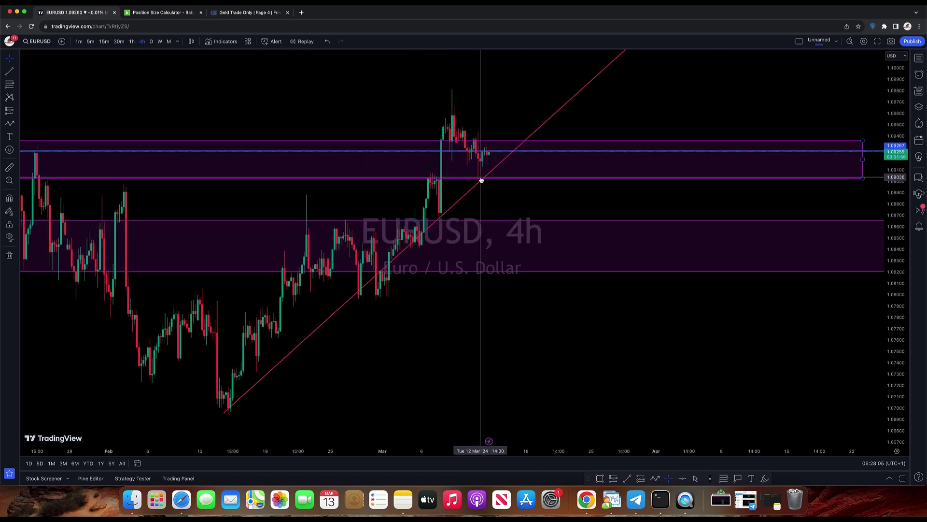
left_click_drag(177, 118, 351, 119)
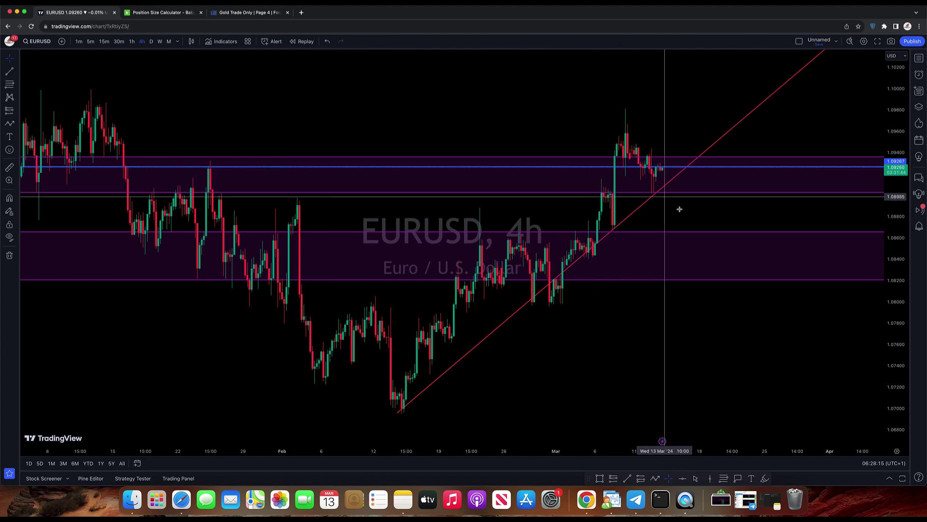
left_click_drag(683, 209, 382, 198)
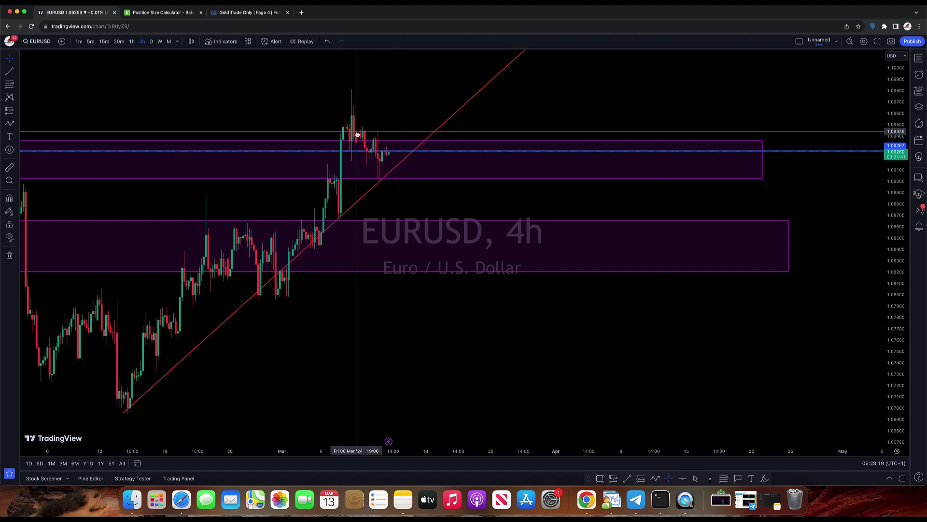
Step: Delete the blue horizontal line inside the upper purple zone on the 4-hour EURUSD chart
left_click(382, 151)
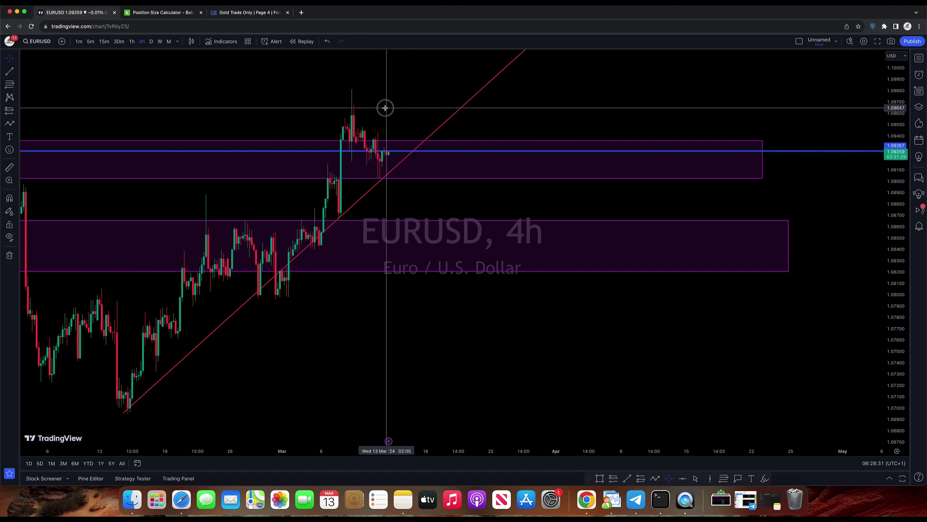
left_click_drag(385, 108, 410, 107)
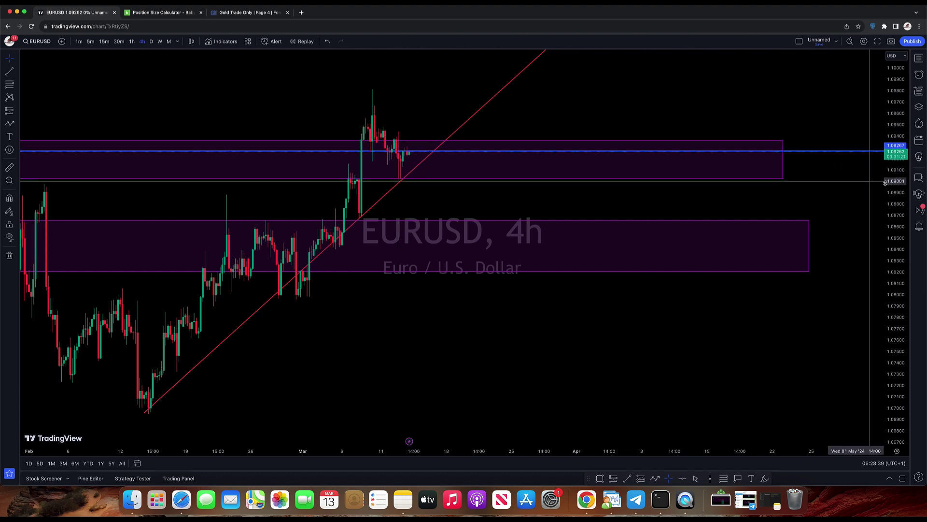
left_click(834, 151)
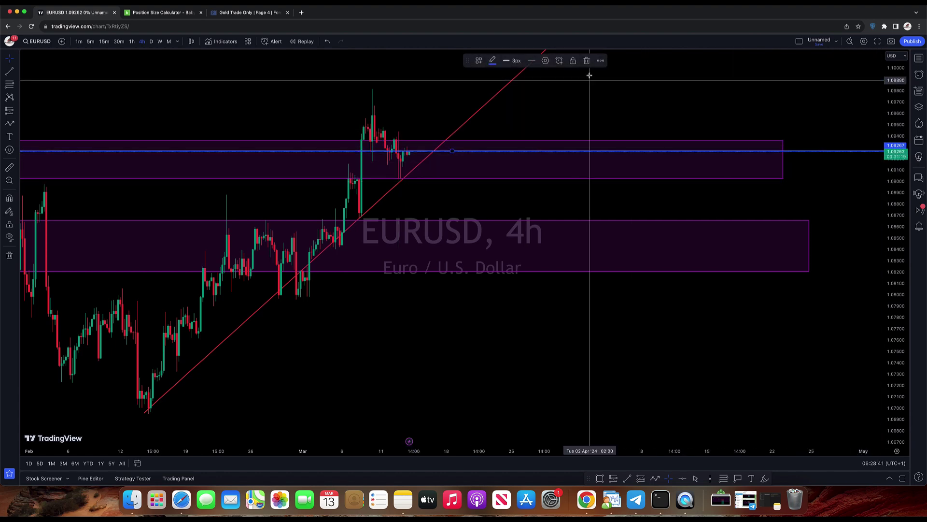
left_click(587, 60)
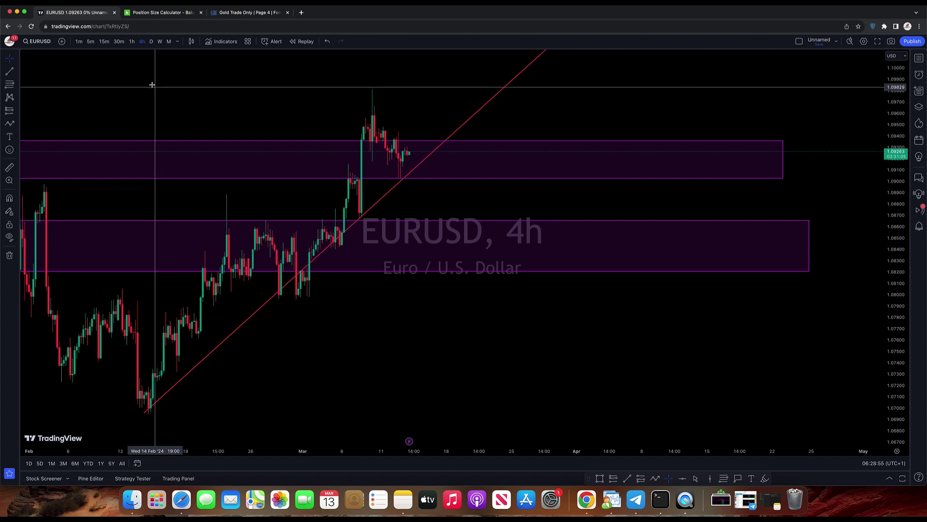
Step: Switch EURUSD to the 15-minute timeframe with a reset chart view and examine price between the purple zone's edges and the rising trendline
left_click(104, 41)
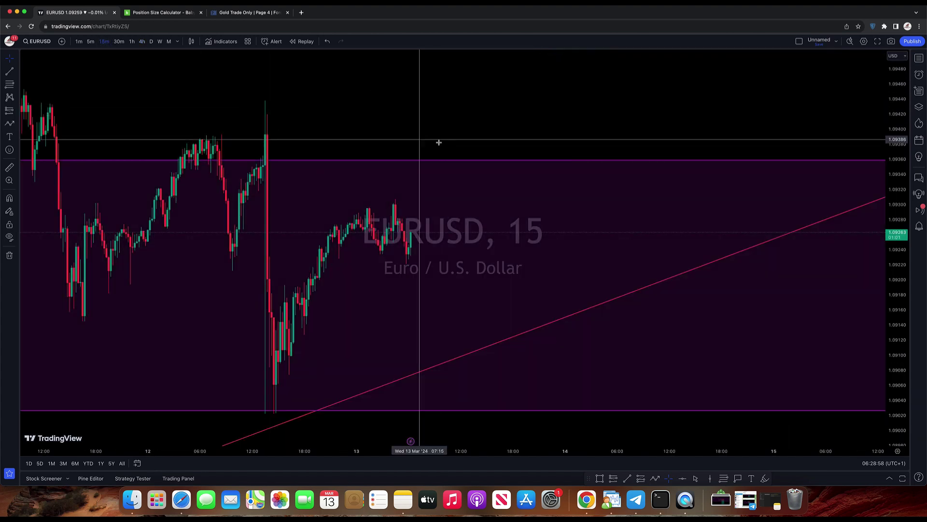
right_click(473, 117)
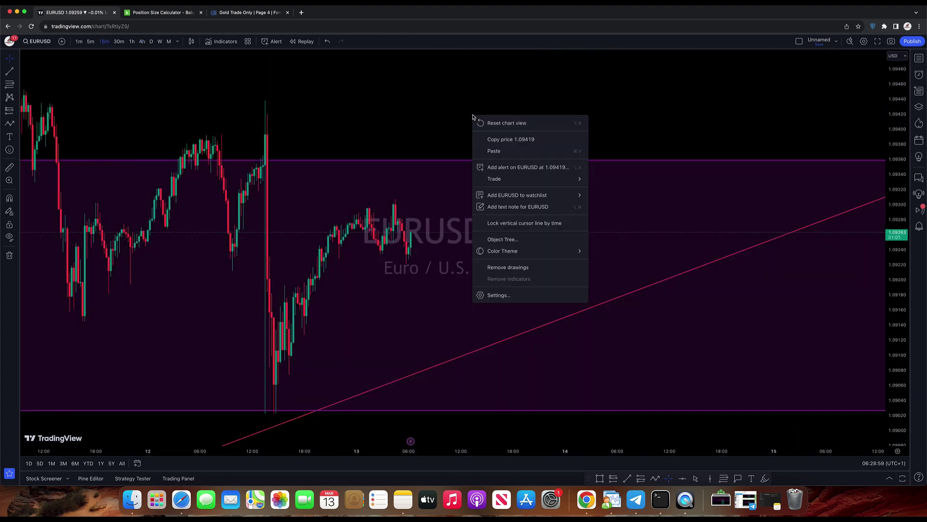
left_click(502, 124)
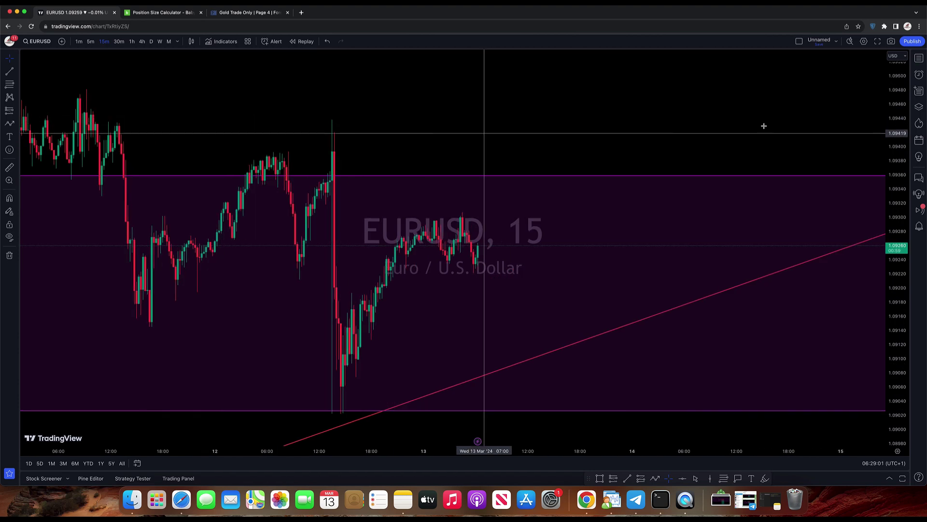
left_click_drag(899, 103, 899, 154)
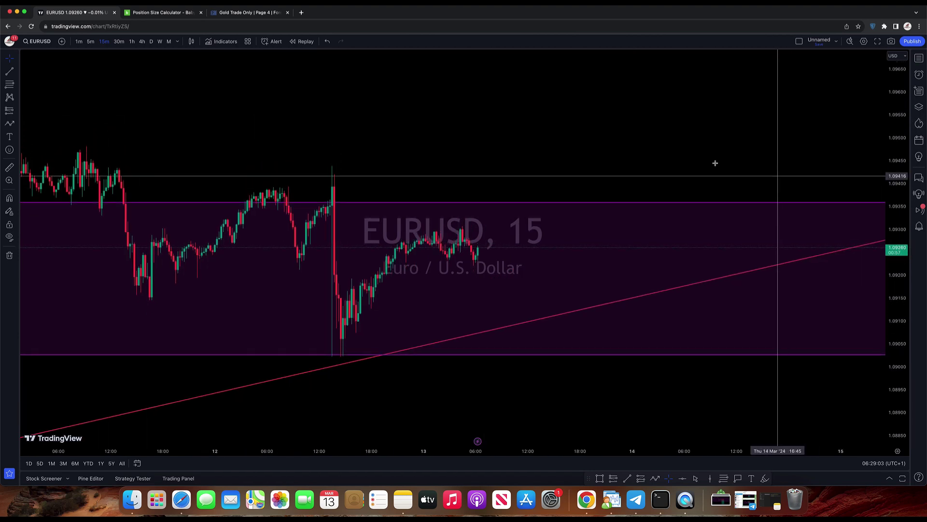
left_click_drag(714, 162, 703, 103)
Step: Bring up XAUUSD and then GBPUSD from the watchlist, and review the projected short setup on the 15-minute GBPUSD chart
left_click(919, 59)
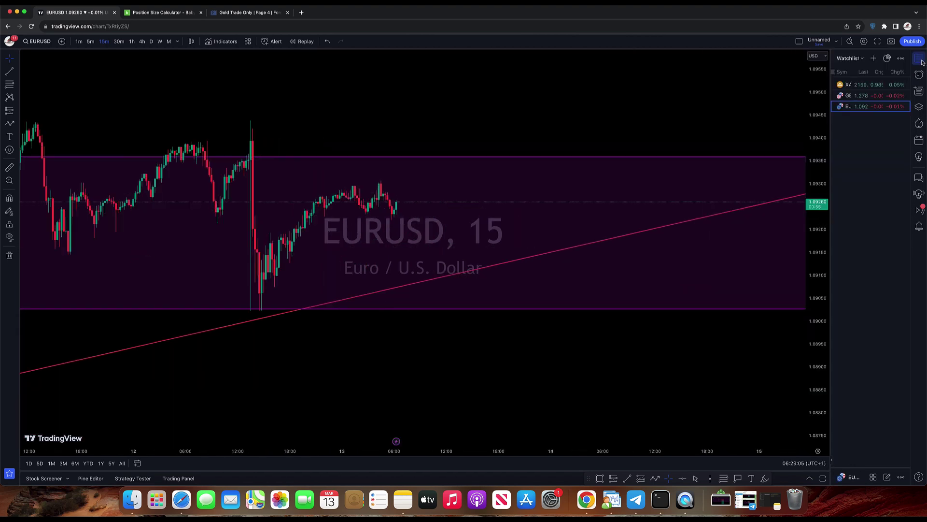
left_click(859, 87)
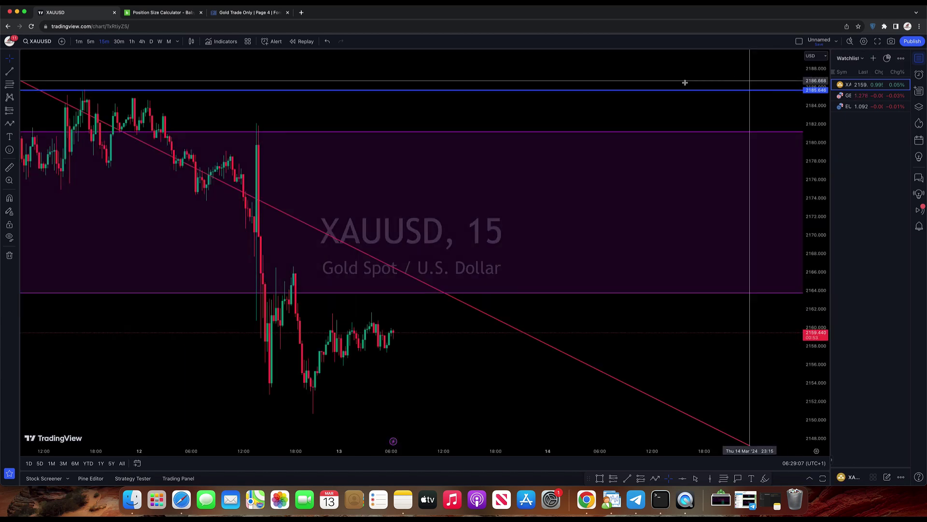
left_click(848, 96)
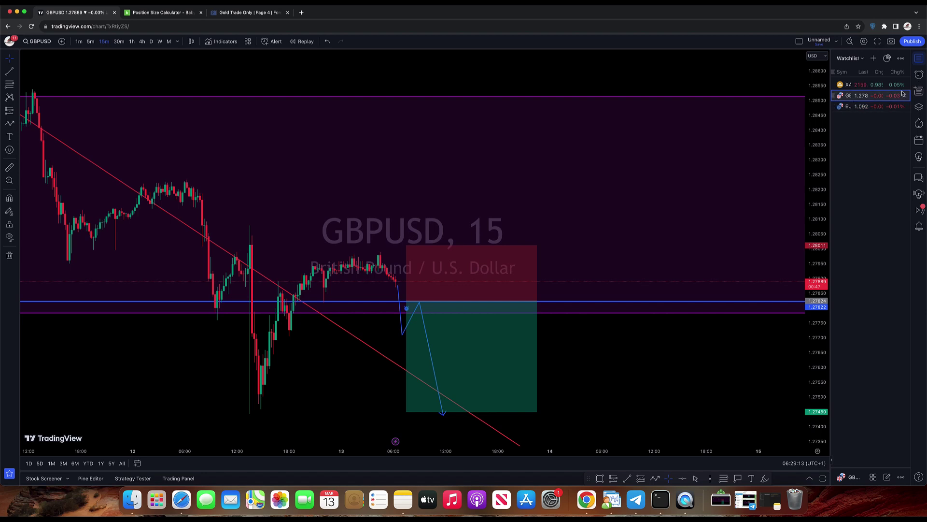
left_click(921, 60)
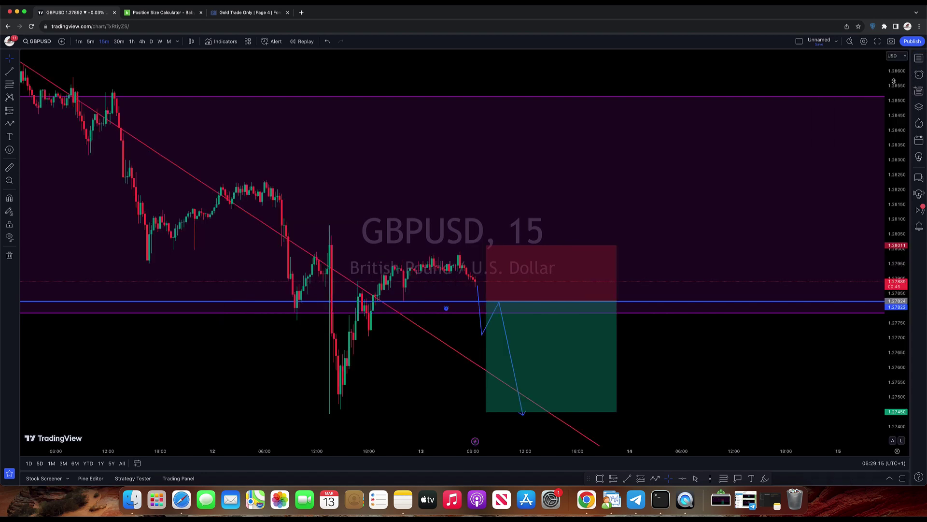
scroll(894, 82, "down", 5)
left_click_drag(570, 97, 522, 64)
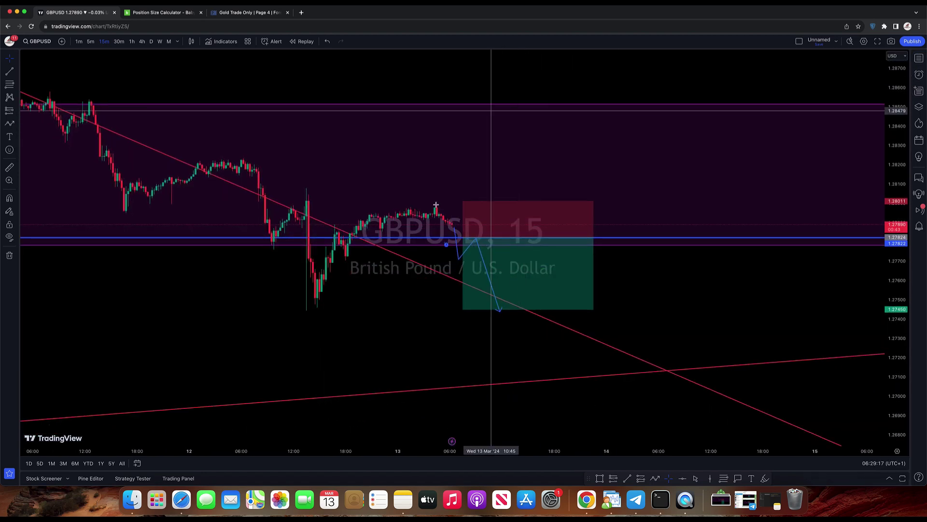